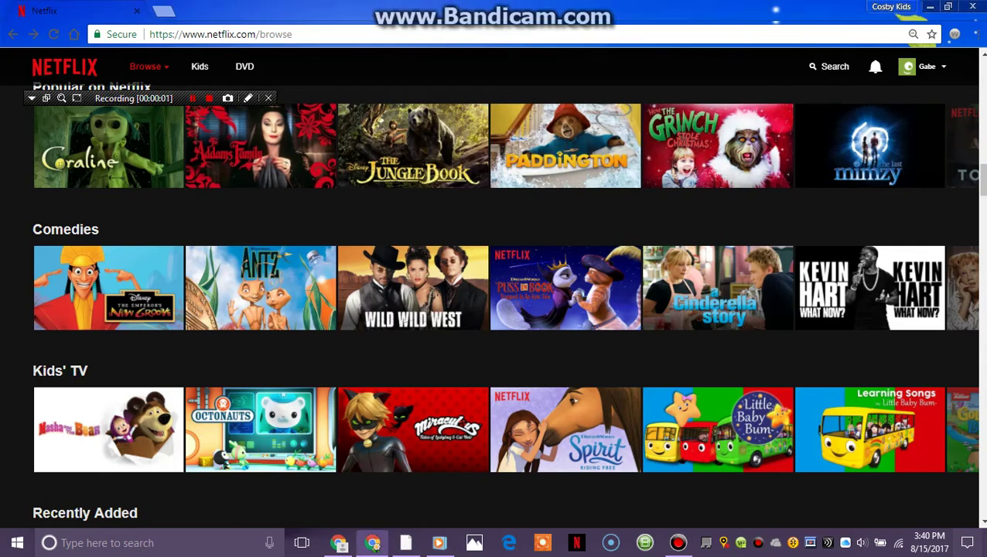
scroll(493, 294, down, 5)
scroll(493, 294, down, 5)
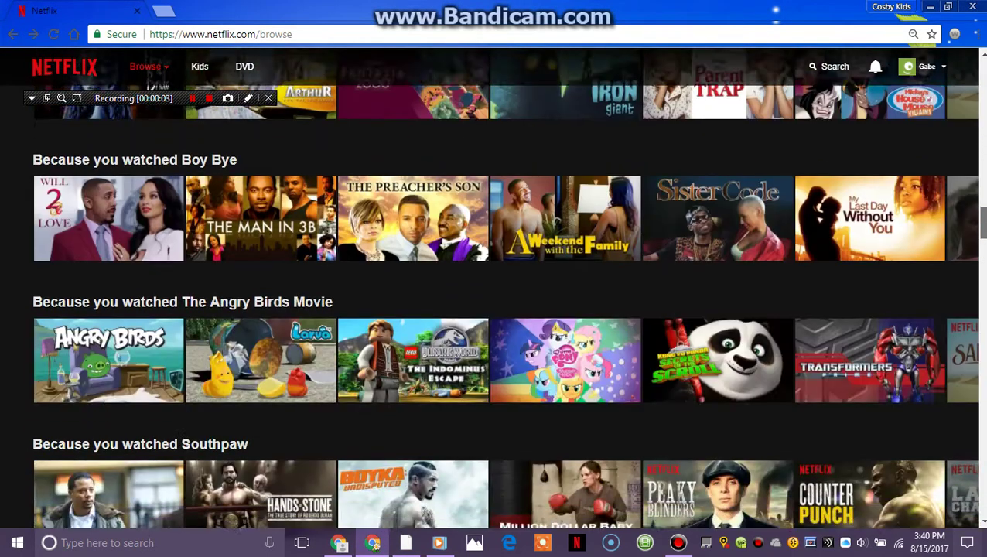
scroll(493, 294, down, 2)
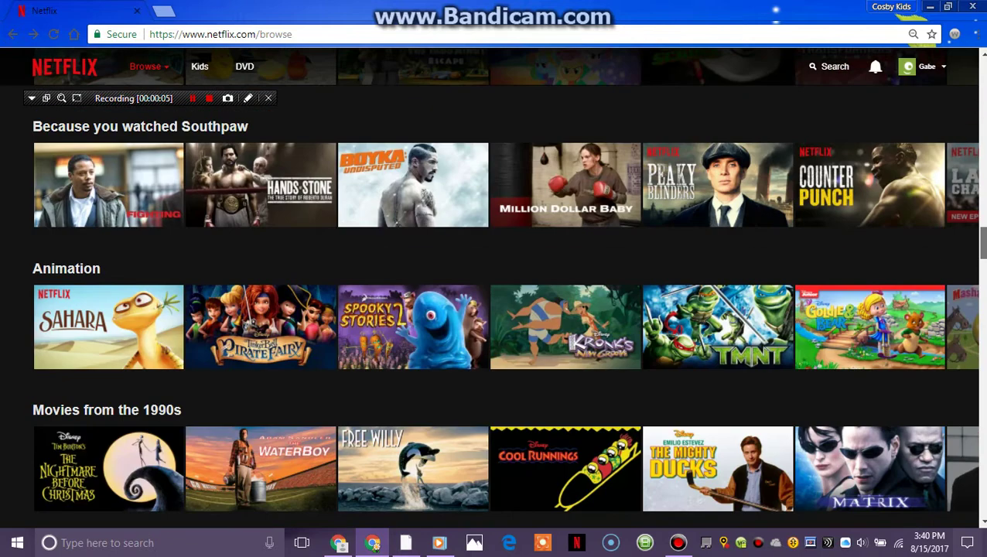
scroll(494, 293, up, 1)
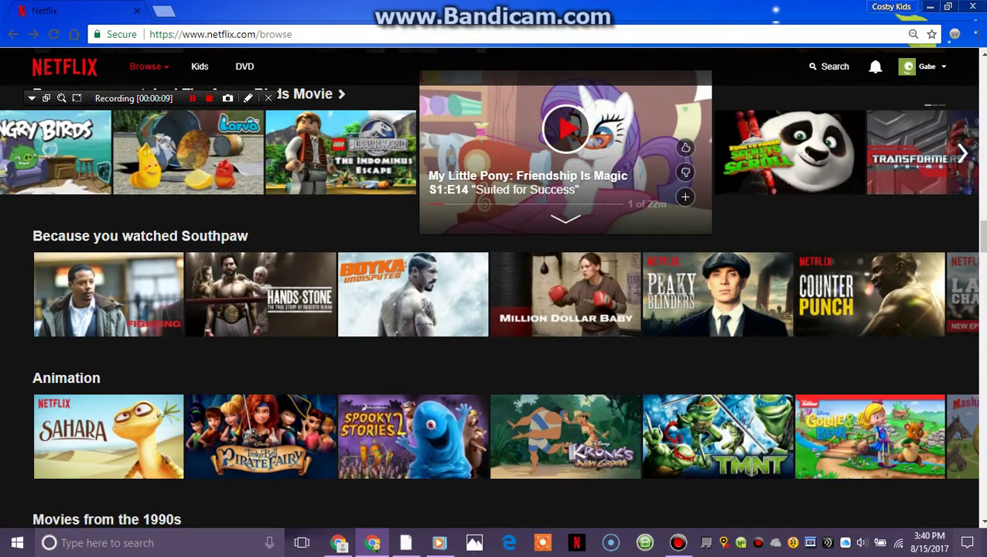
Play My Little Pony S1 E14 'Suited for Success' on Netflix and skip to about 5:30
click(564, 130)
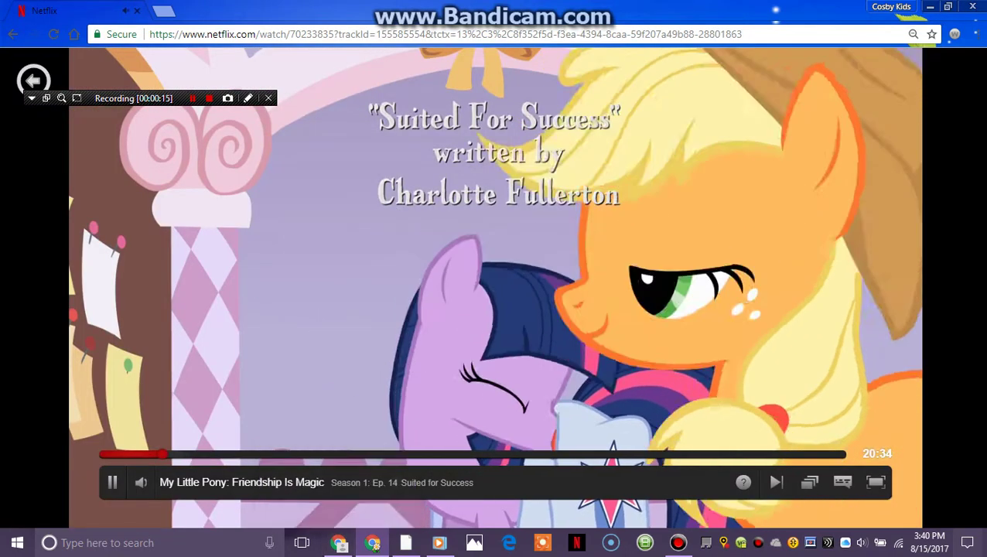
click(281, 454)
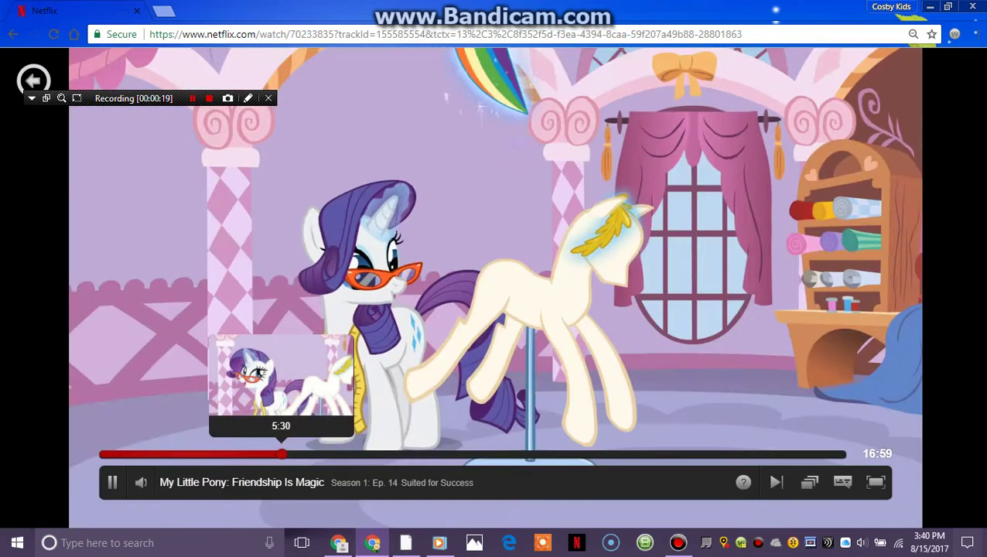
Open the Football Gogo video on YouTube and jump ahead in it
key(alt+Tab)
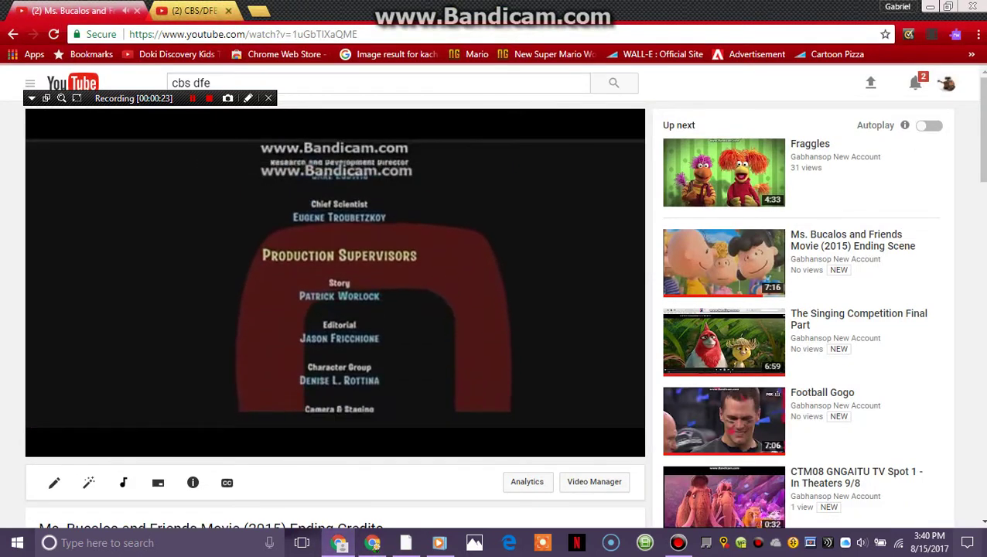
key(ctrl+l)
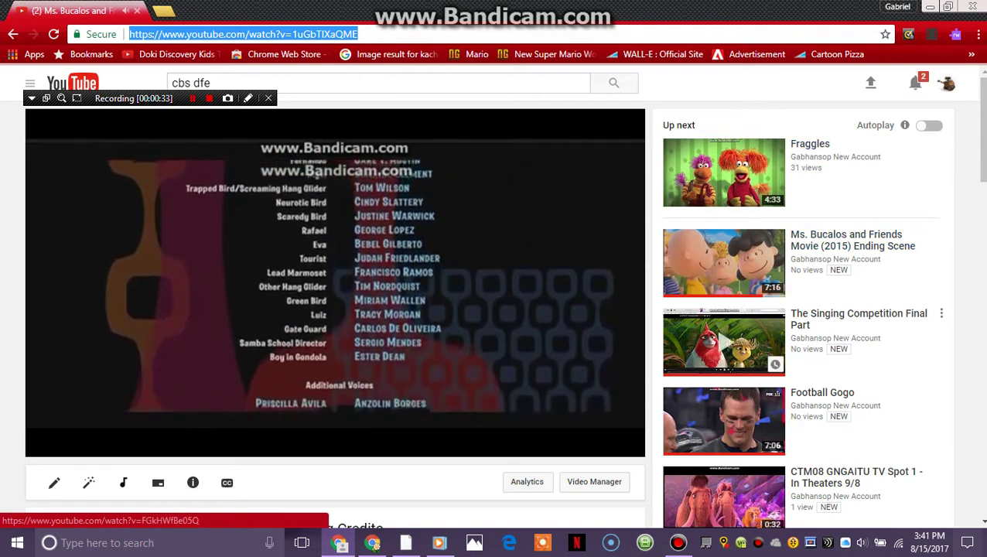
click(723, 340)
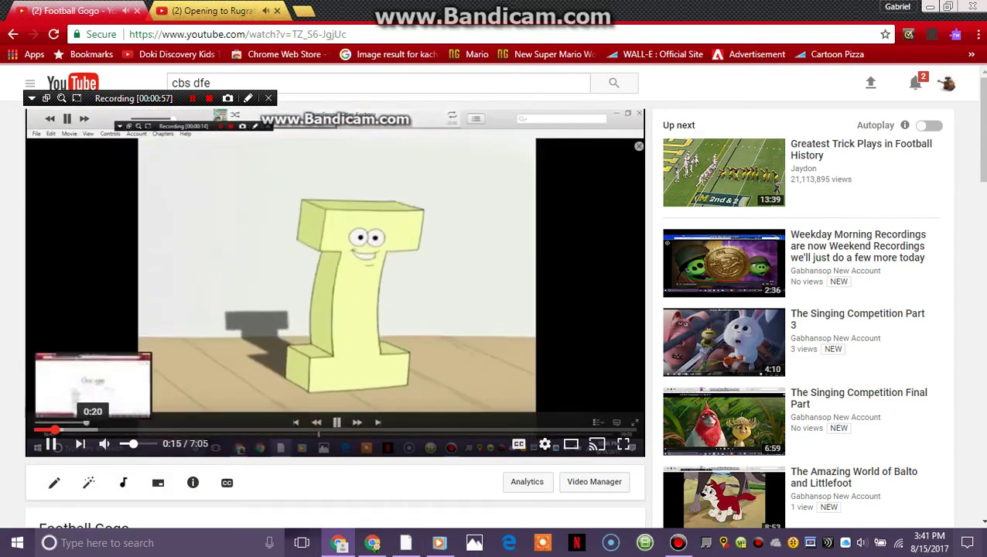
click(67, 430)
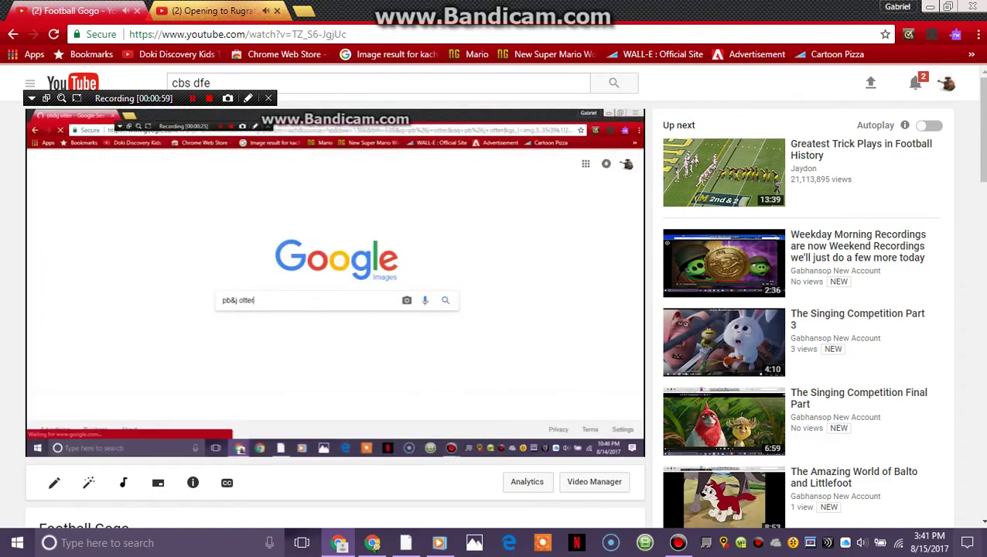
Glance at the Rugrats tab, then set Football Gogo's playback speed to 0.5
key(ctrl+Tab)
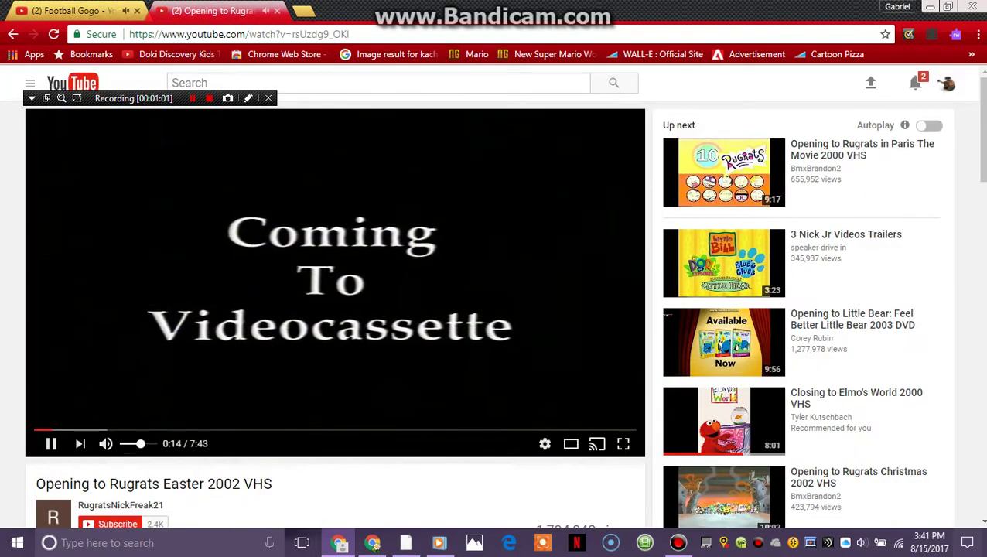
key(ctrl+Tab)
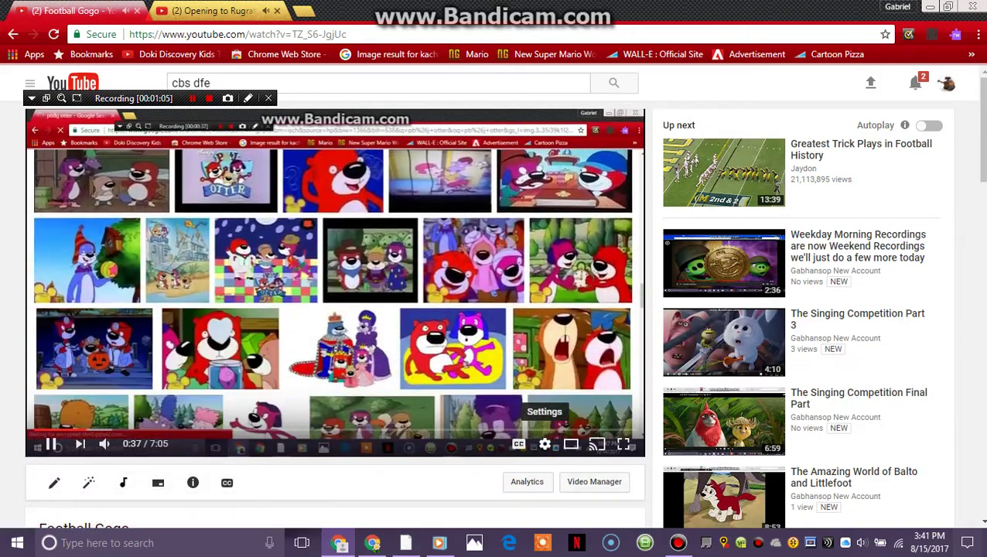
click(545, 444)
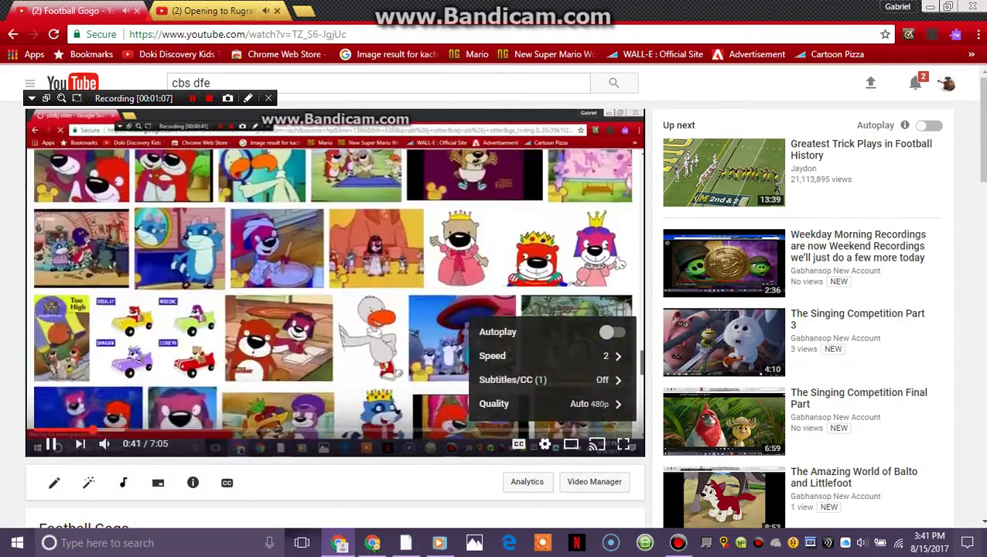
click(492, 355)
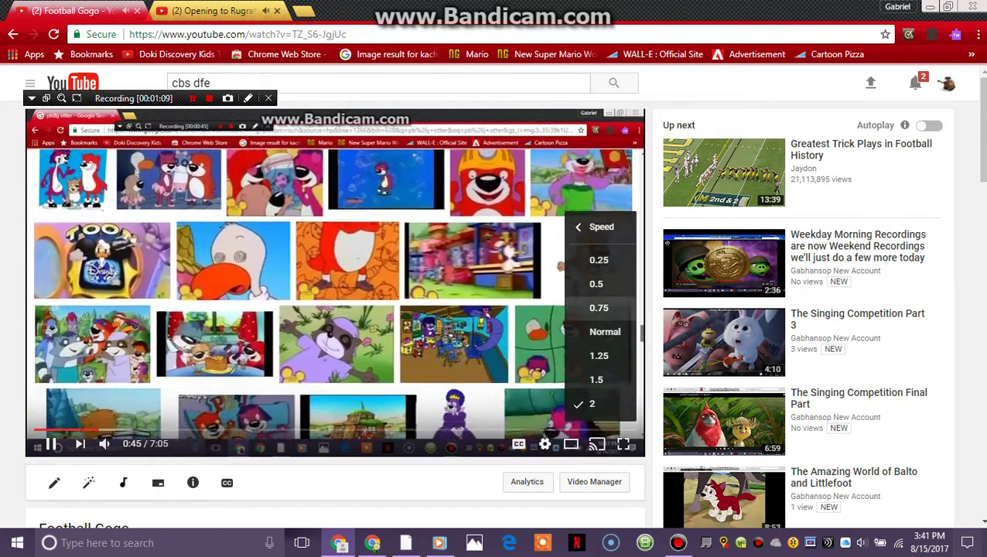
click(595, 284)
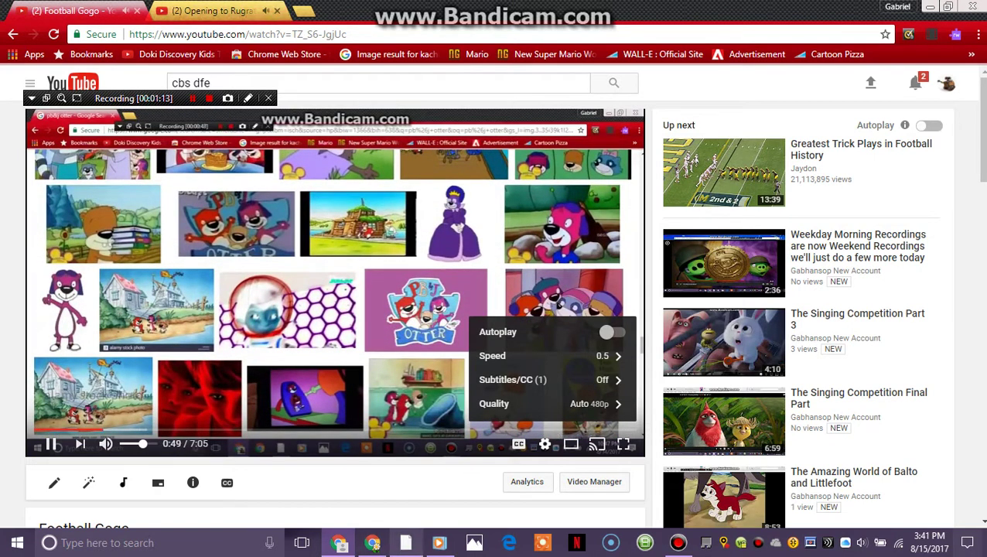
Open 'Even More Japanese Animated Movies TV Spots' in a new Chrome tab, then bring up the music library
click(372, 542)
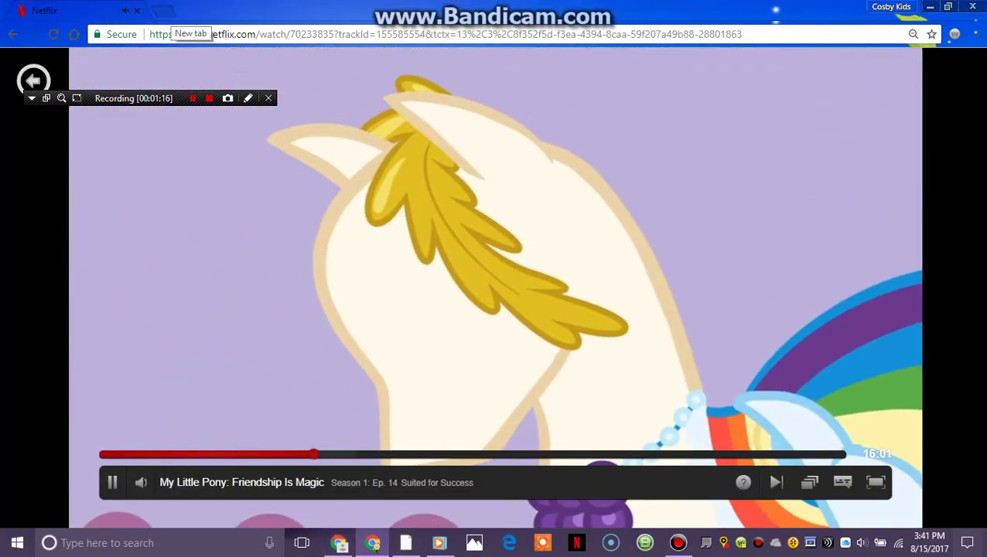
click(164, 11)
text(Even)
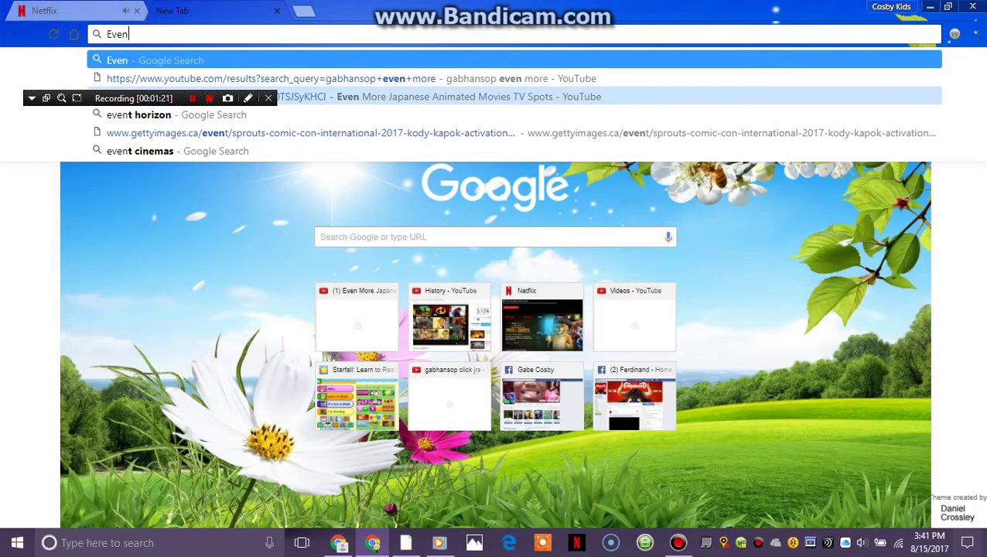
click(465, 96)
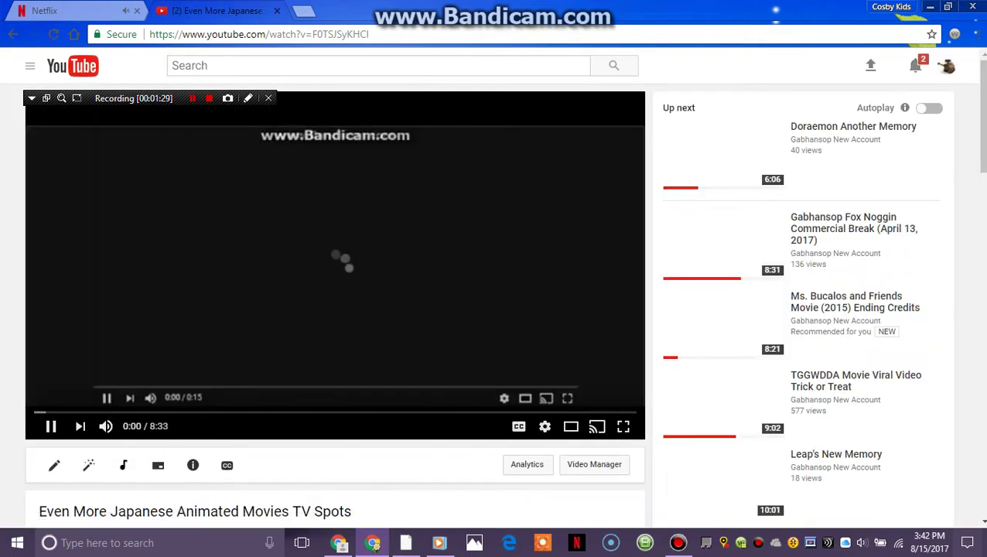
click(438, 542)
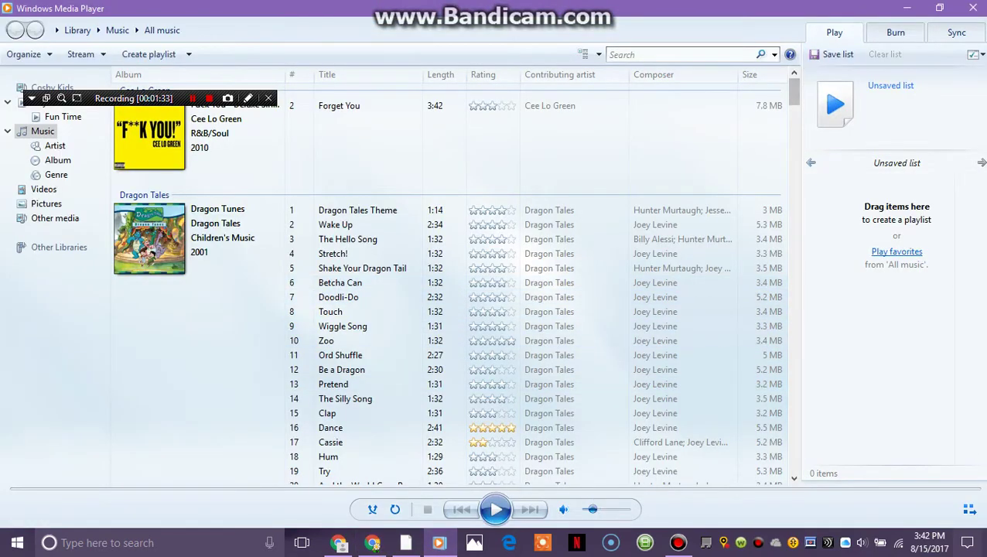
drag(794, 92, 794, 172)
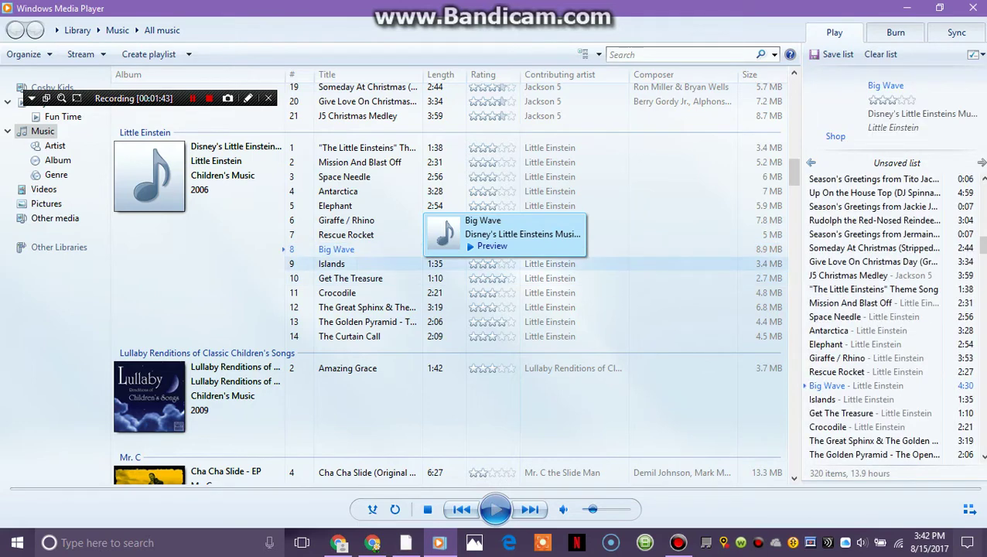
Bring the animated movie player, now at 37:03, to the front
click(405, 542)
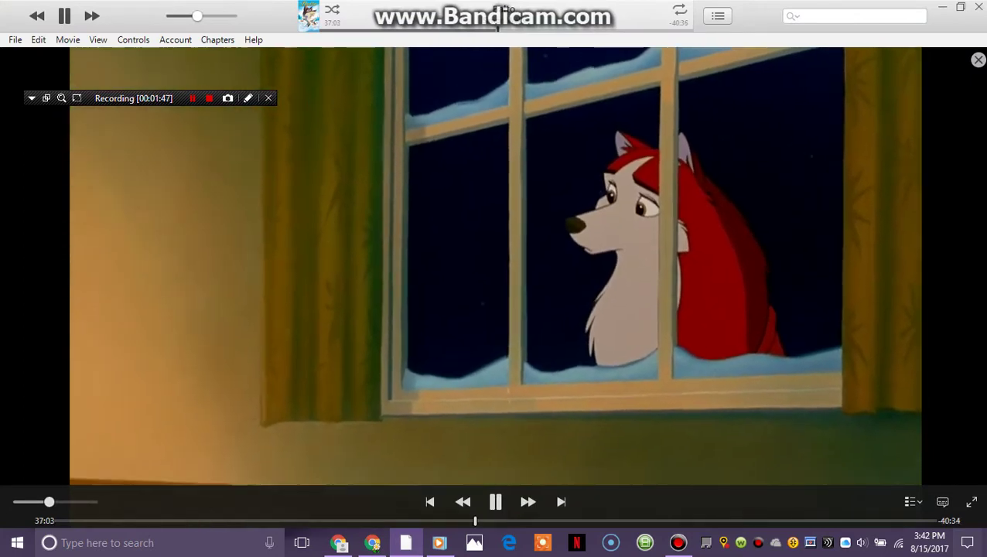
Skip the sled-dog movie to about 16:01, 41:09, 17:07, then 25:46
click(237, 521)
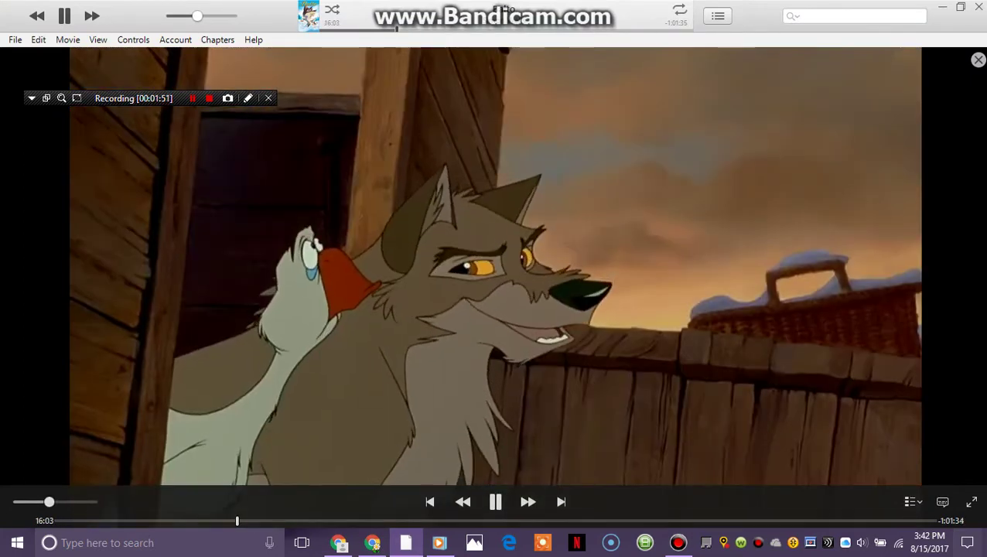
click(372, 542)
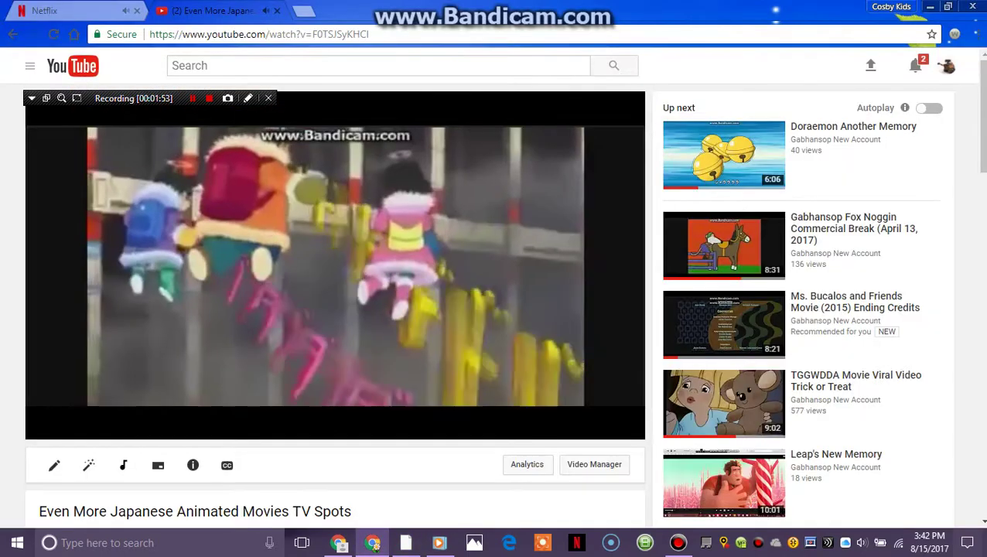
click(405, 543)
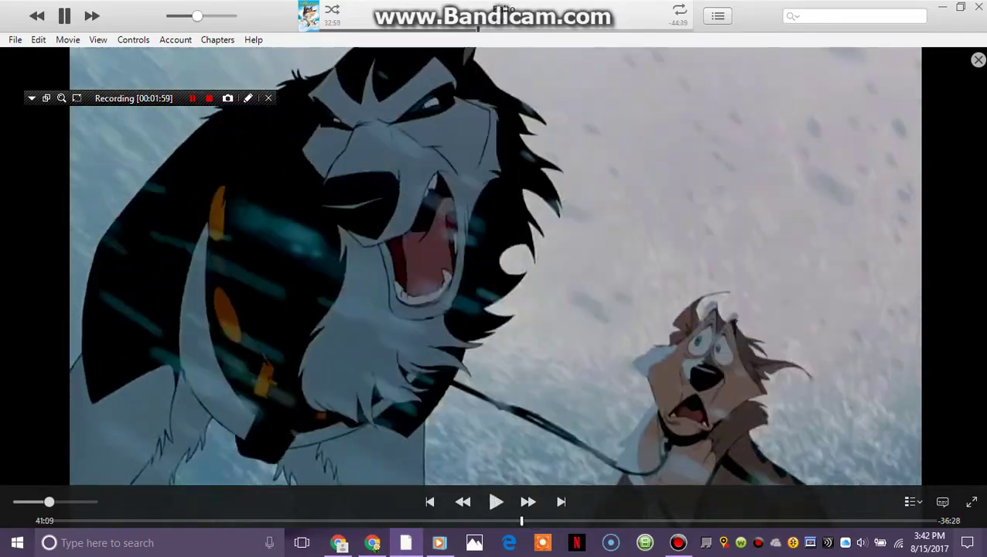
click(522, 521)
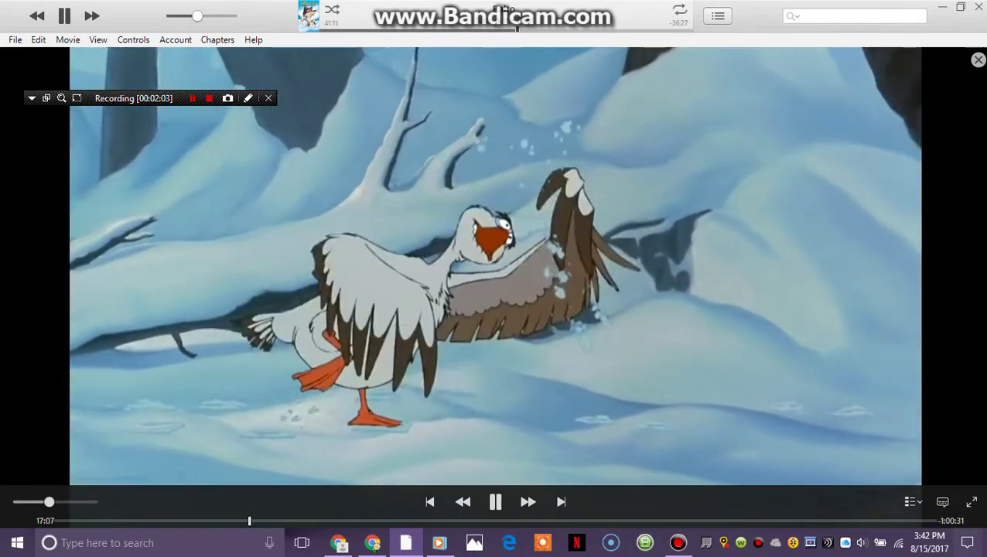
click(249, 520)
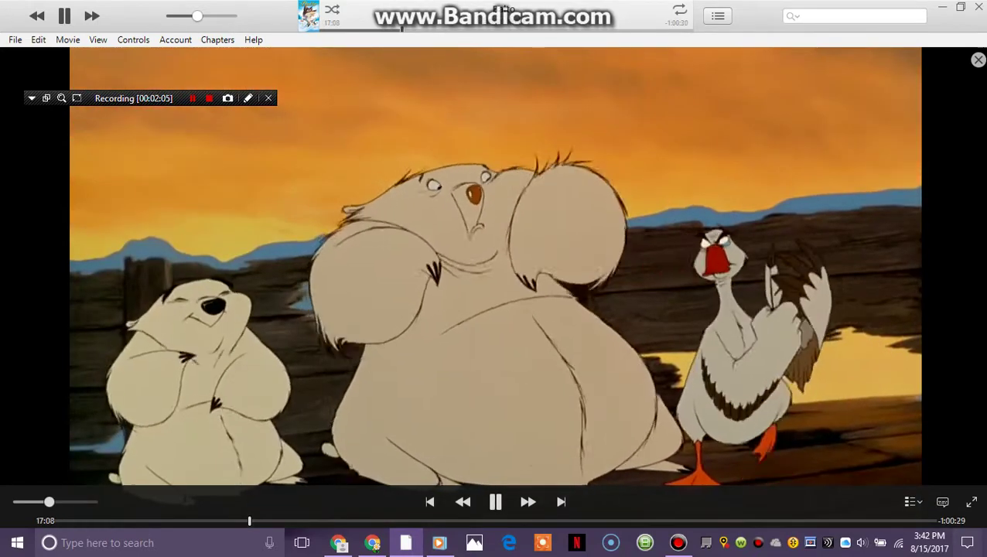
click(347, 521)
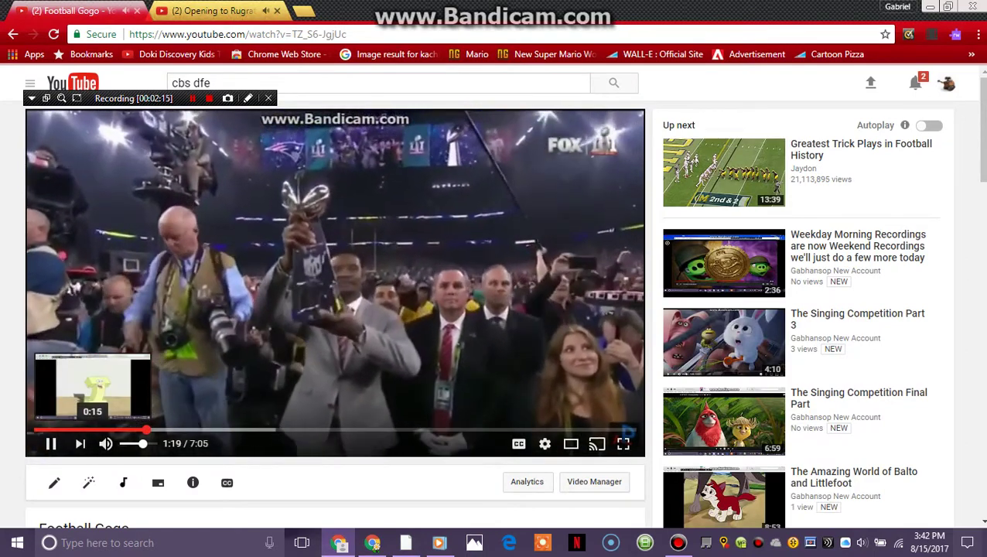
Rewind Football Gogo to 0:15, then bring the iTunes movie to the front
click(56, 429)
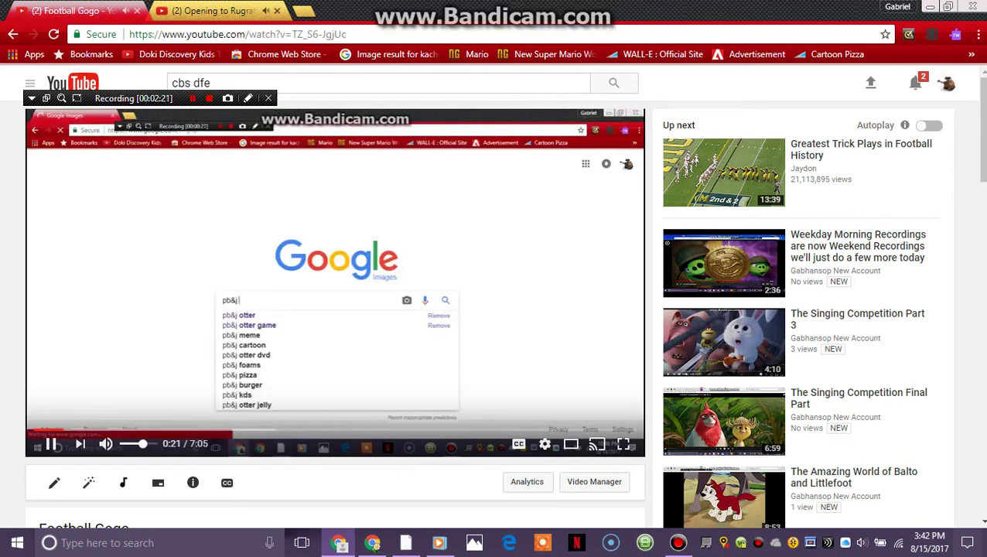
click(405, 542)
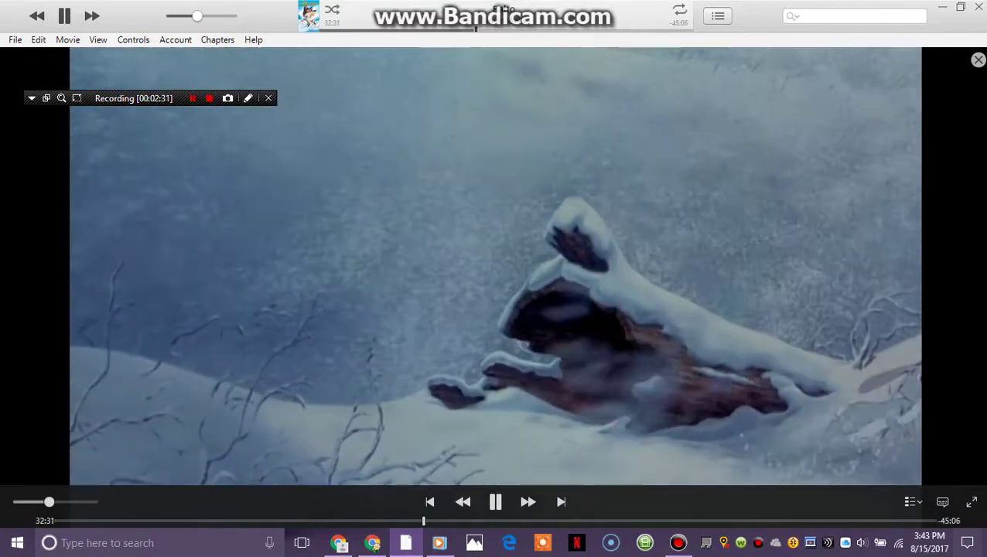
Skim the sled-dog movie's later scenes, jumping forward and back
click(561, 502)
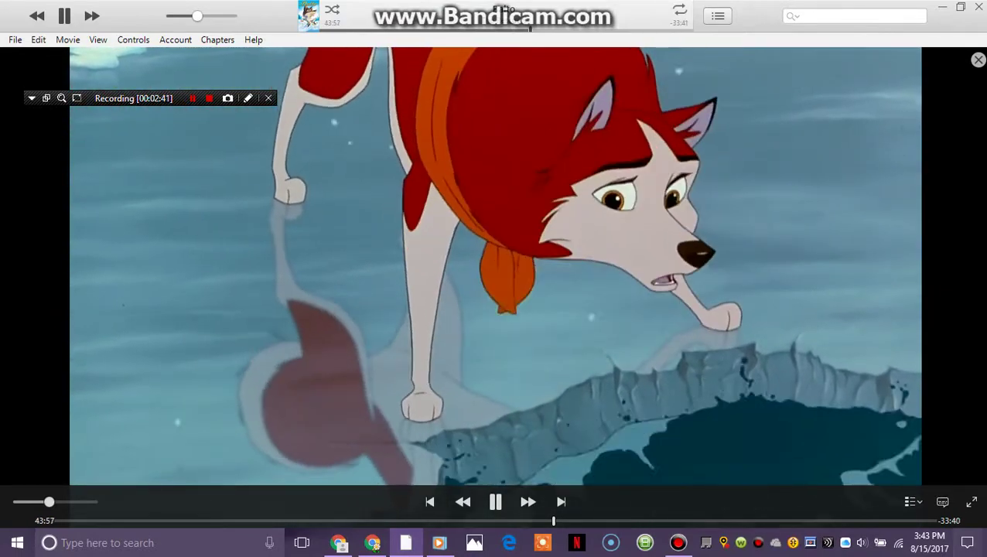
key(ctrl+shift+Right)
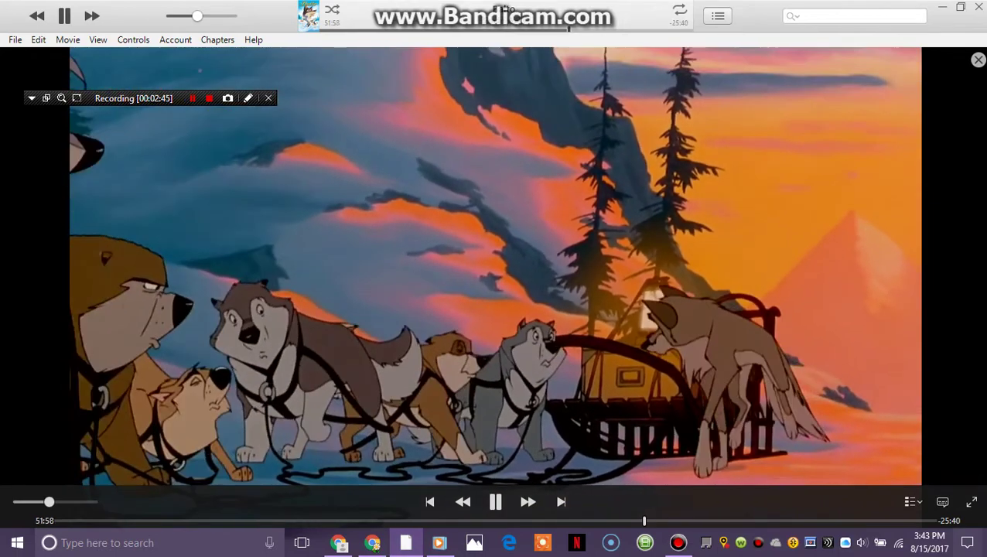
key(ctrl+shift+Left)
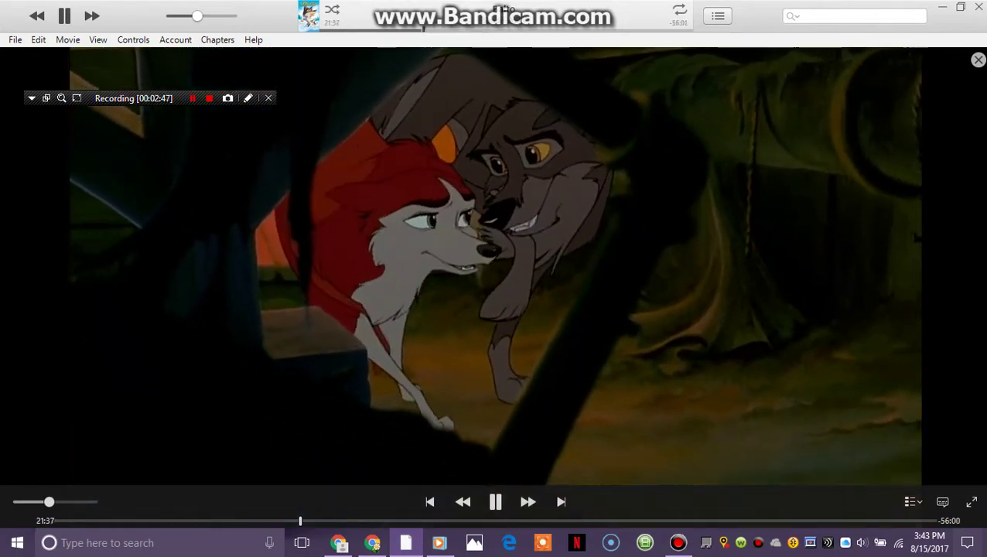
key(ctrl+shift+Right)
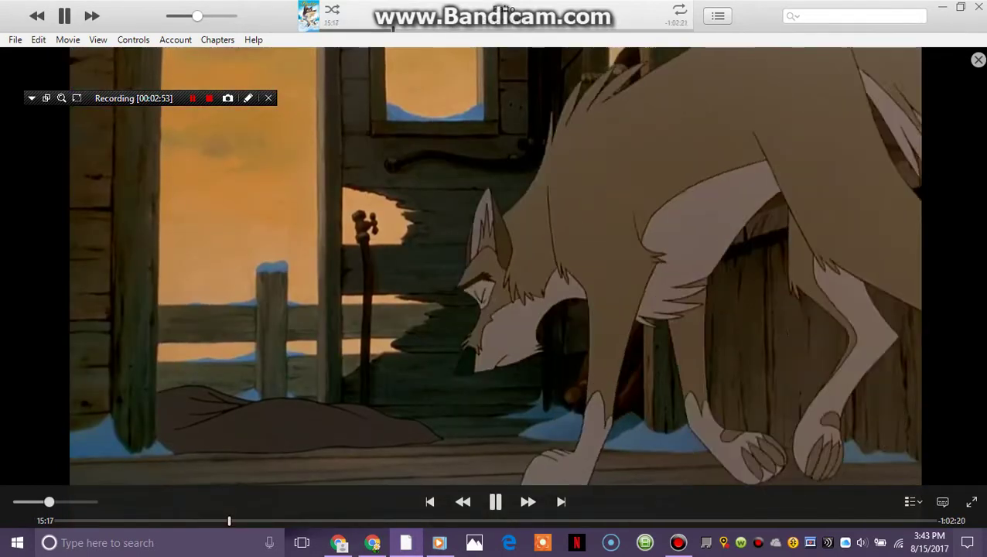
key(ctrl+shift+Right)
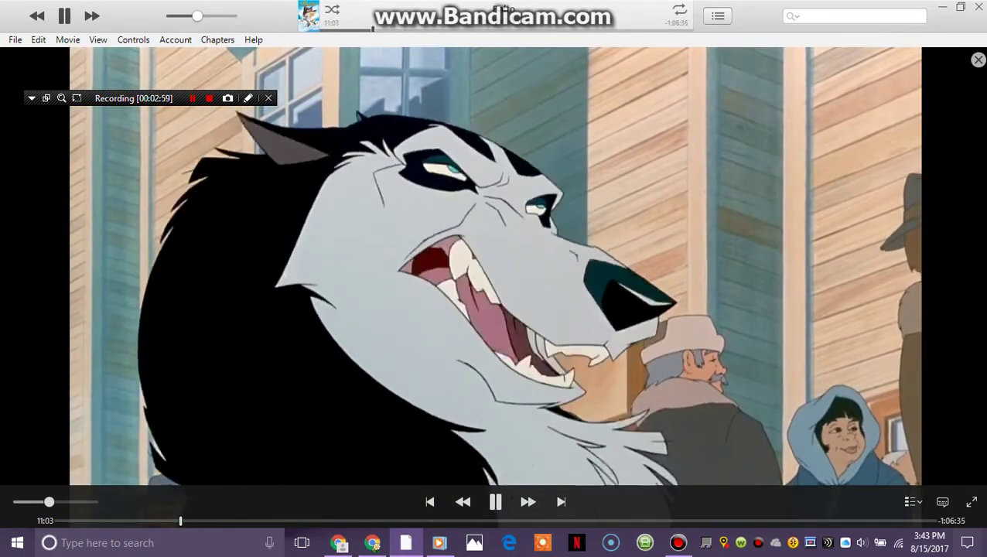
Skip ahead to about 50:24, then exit to the Movies library
key(ctrl+shift+Right)
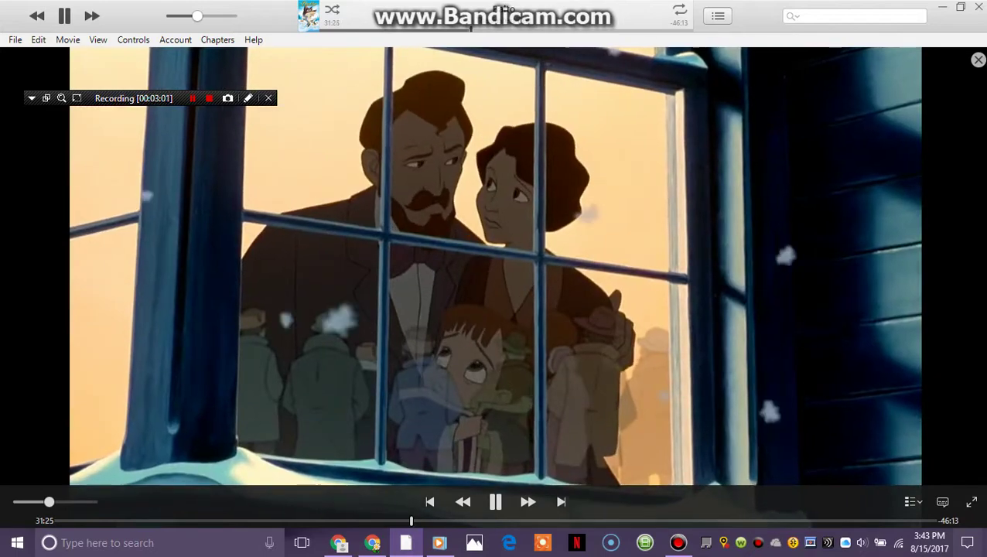
key(ctrl+shift+Right)
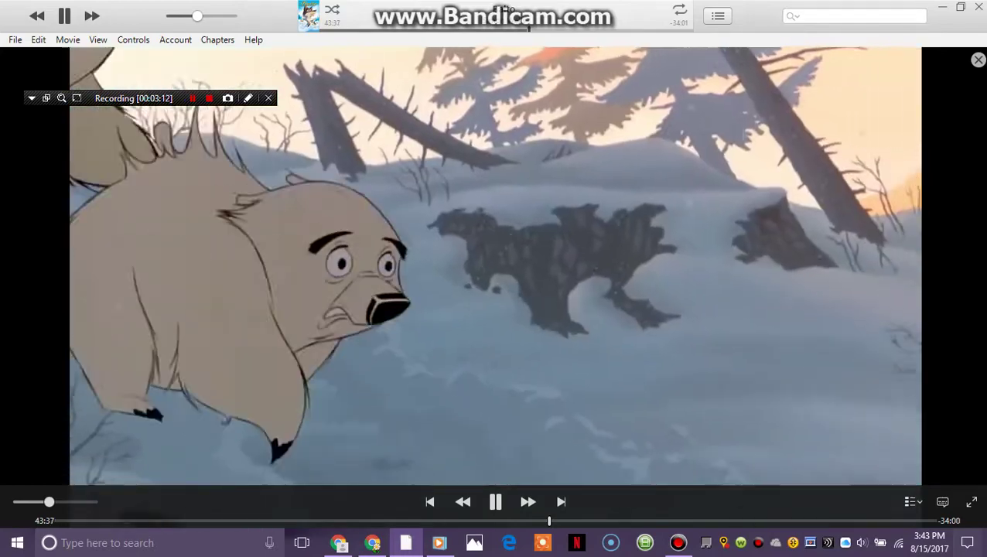
key(Right)
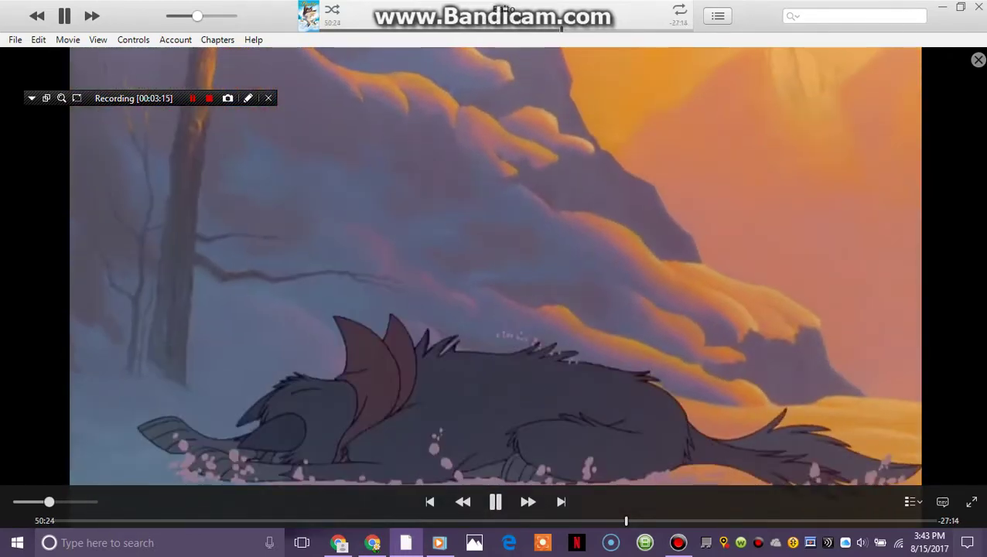
key(Escape)
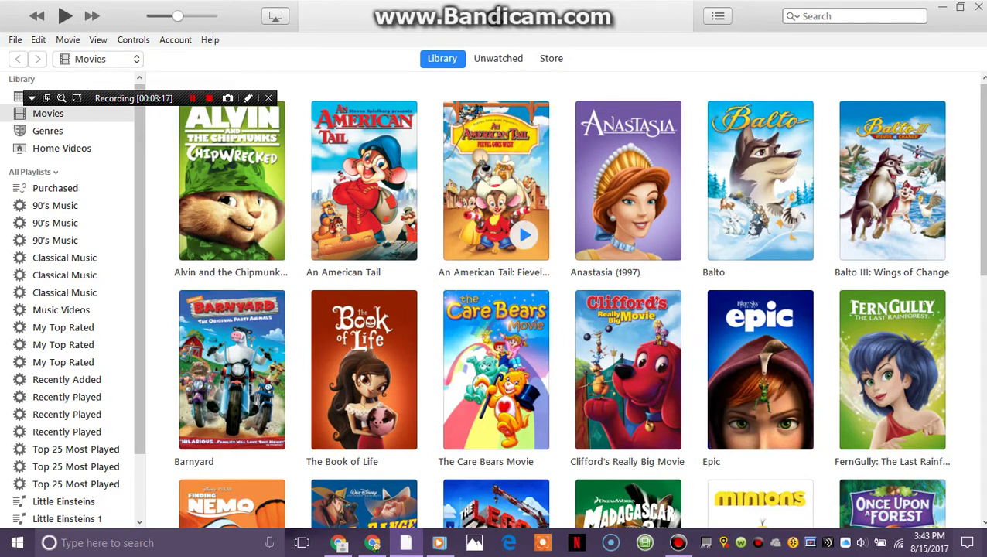
Start An American Tail: Fievel Goes West and jump around its timeline
click(523, 235)
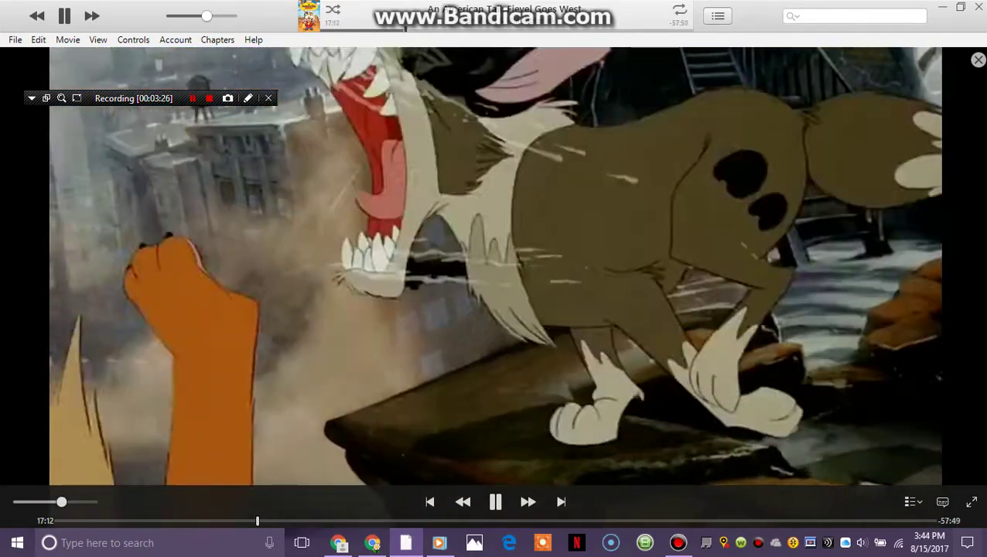
click(367, 521)
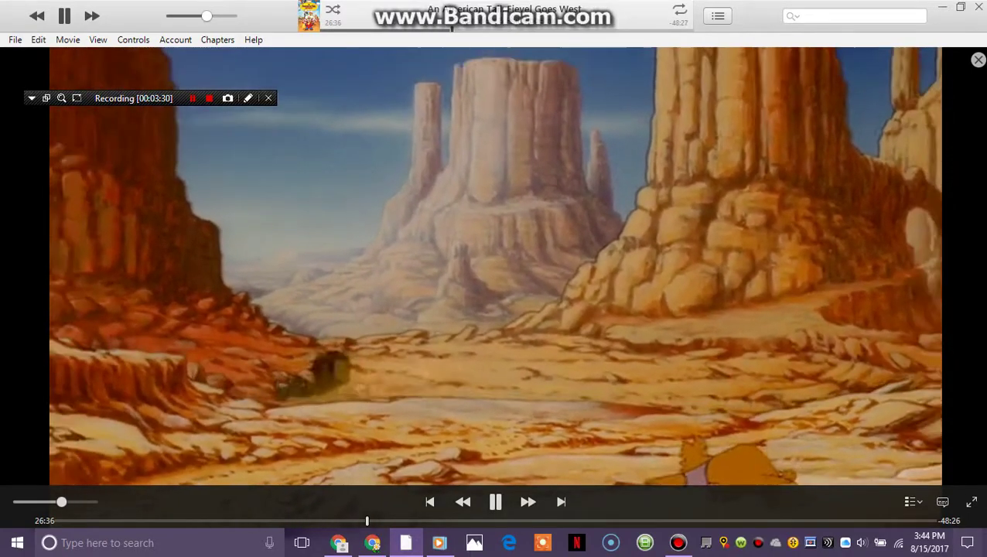
click(395, 521)
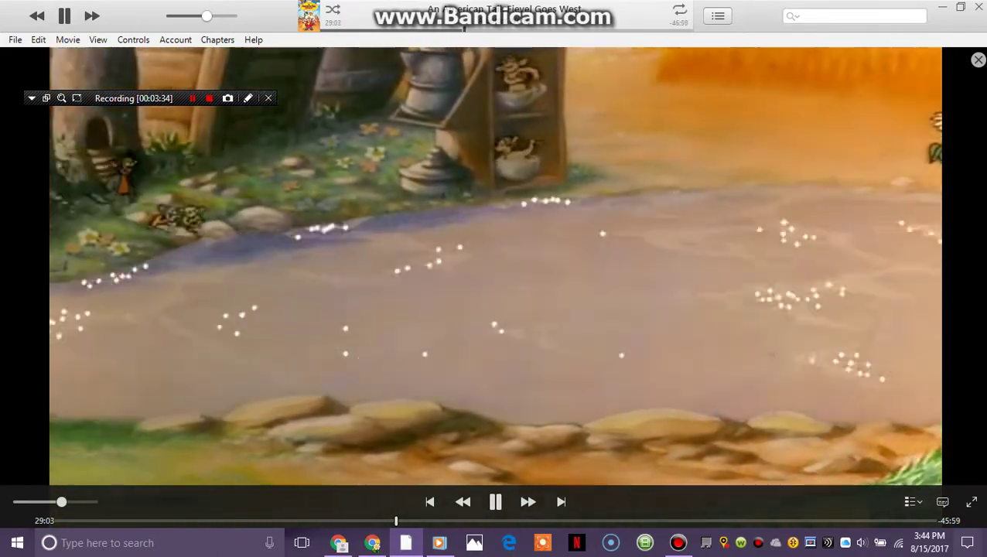
click(249, 521)
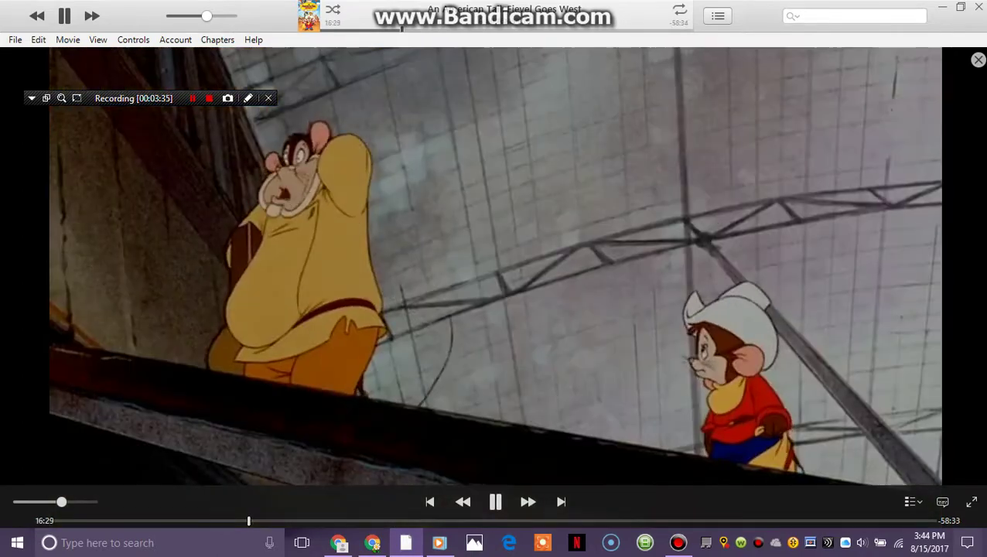
click(329, 521)
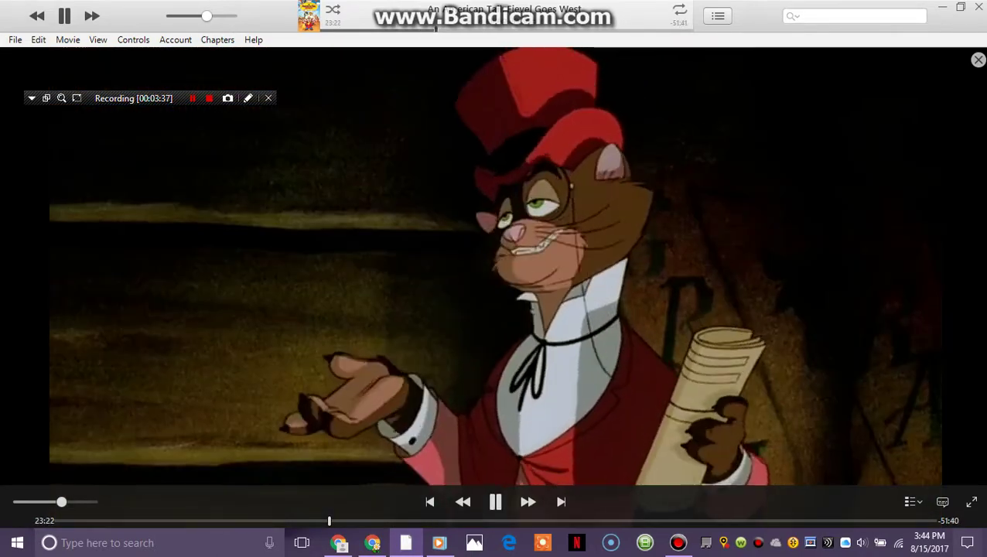
click(539, 521)
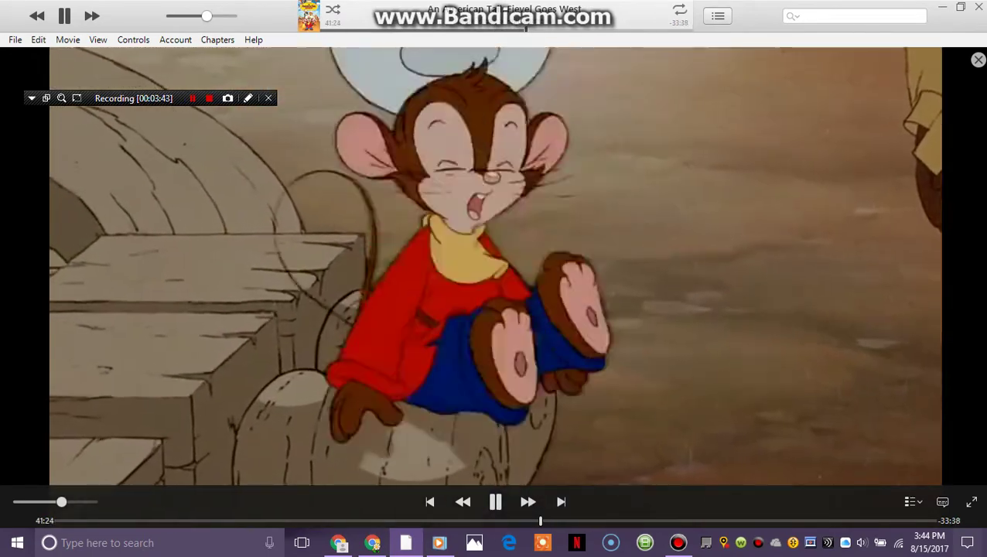
Skip Fievel Goes West to about 49:21, then switch playback to Barnyard
key(ctrl+shift+Left)
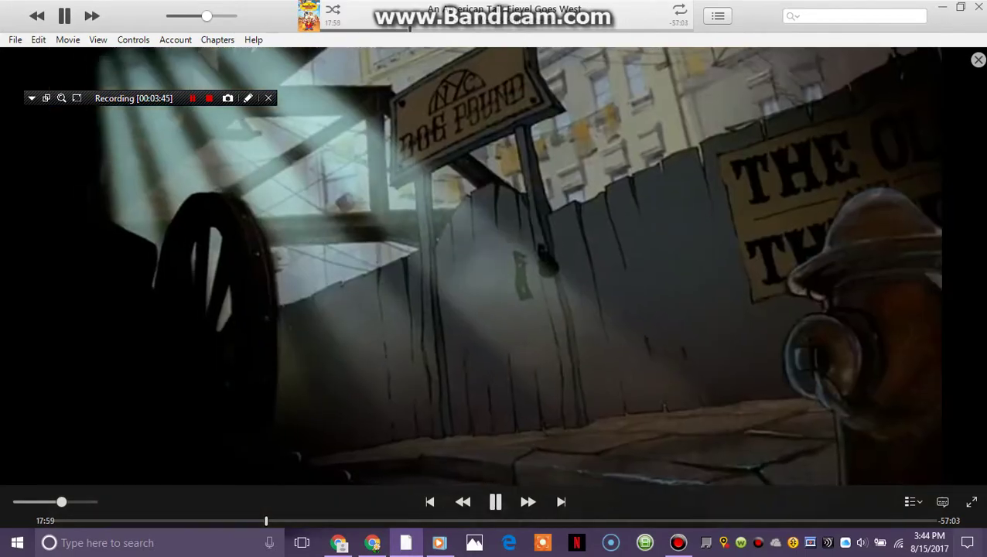
key(ctrl+shift+Right)
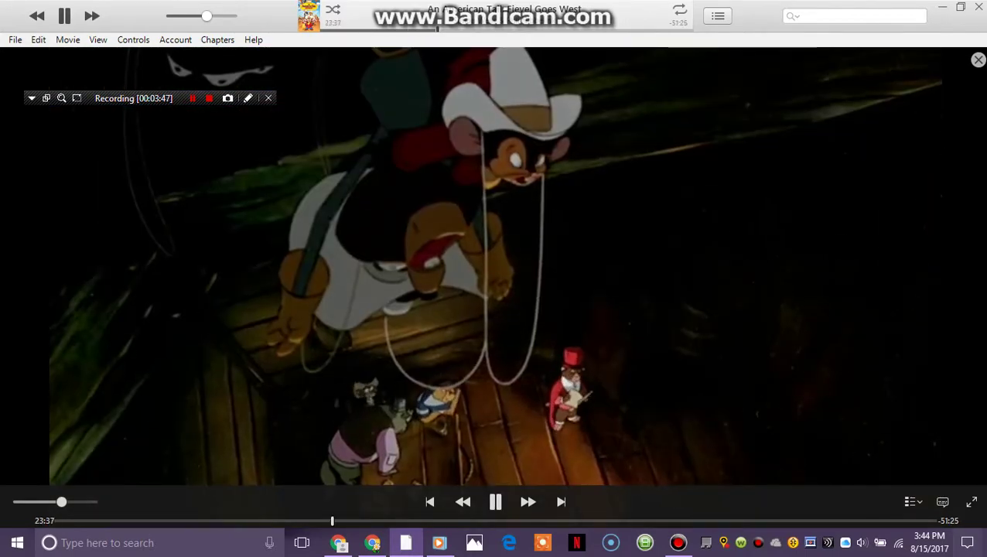
key(ctrl+shift+Right)
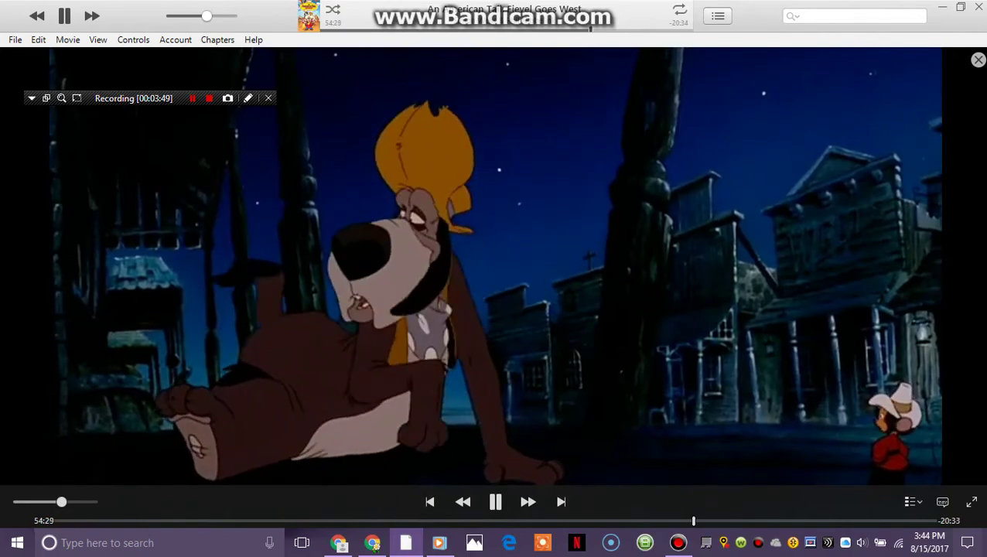
key(ctrl+shift+Left)
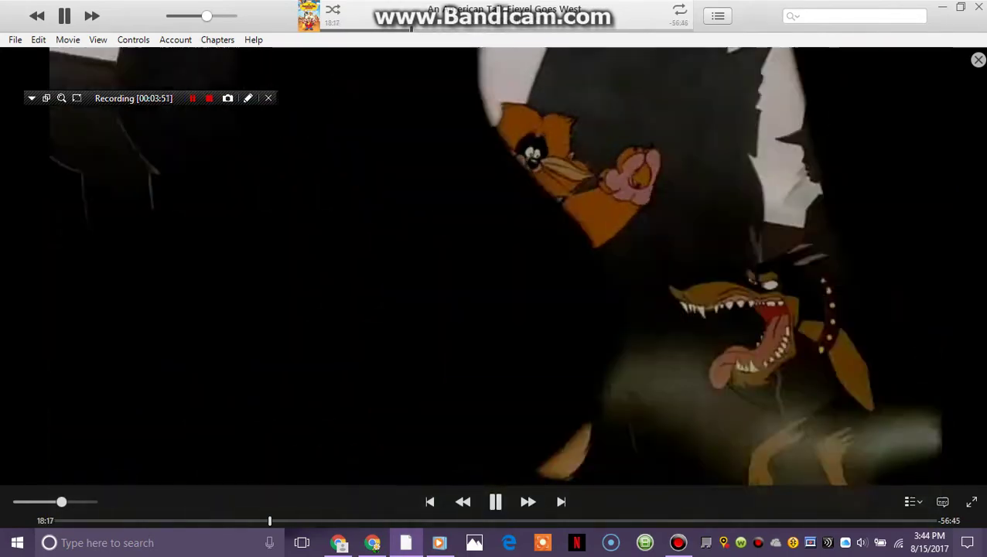
key(ctrl+shift+Right)
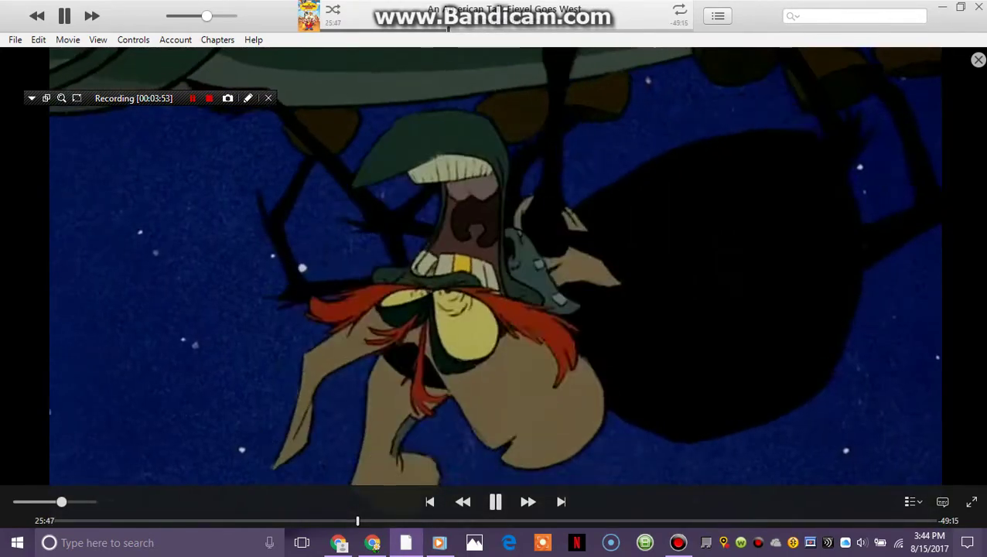
key(ctrl+shift+Right)
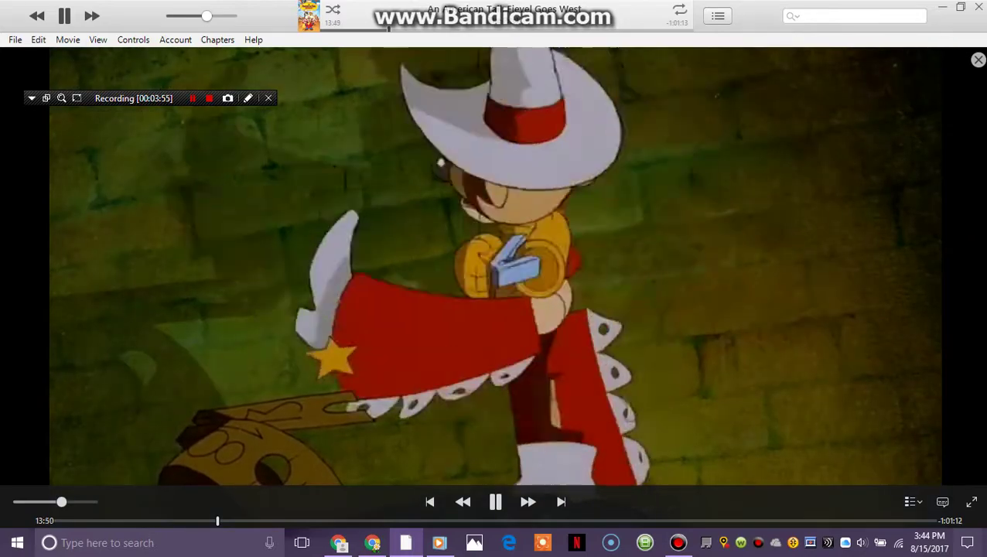
key(space)
key(space)
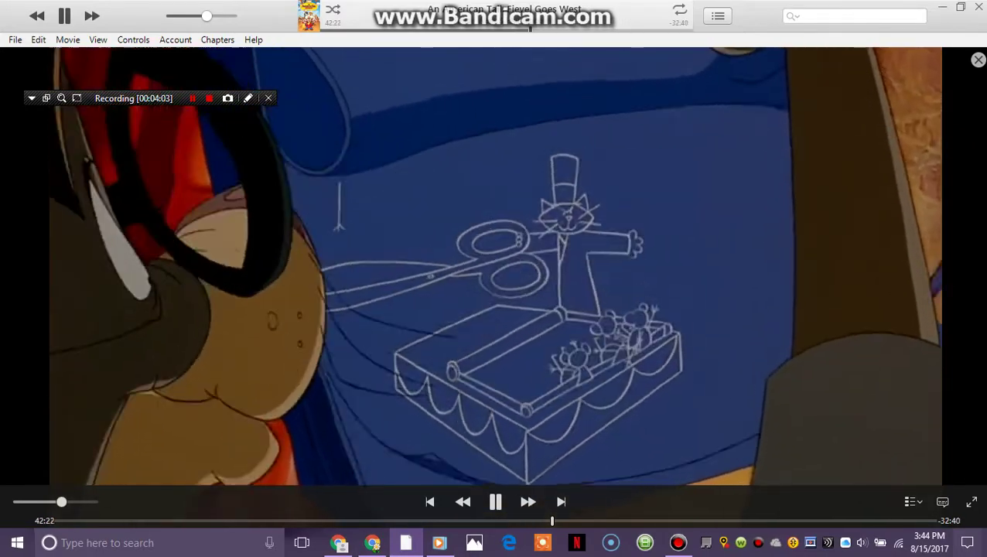
key(ctrl+shift+Right)
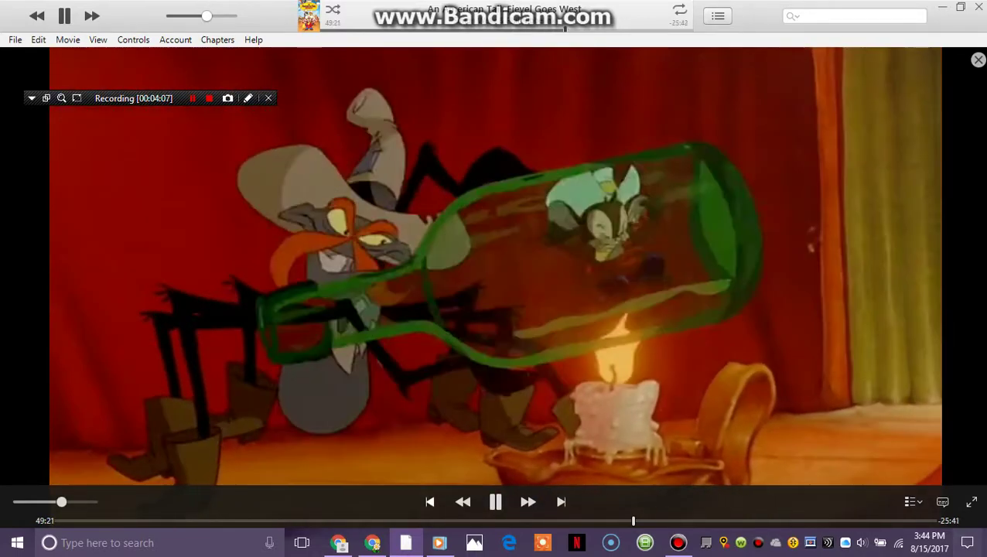
key(ctrl+Right)
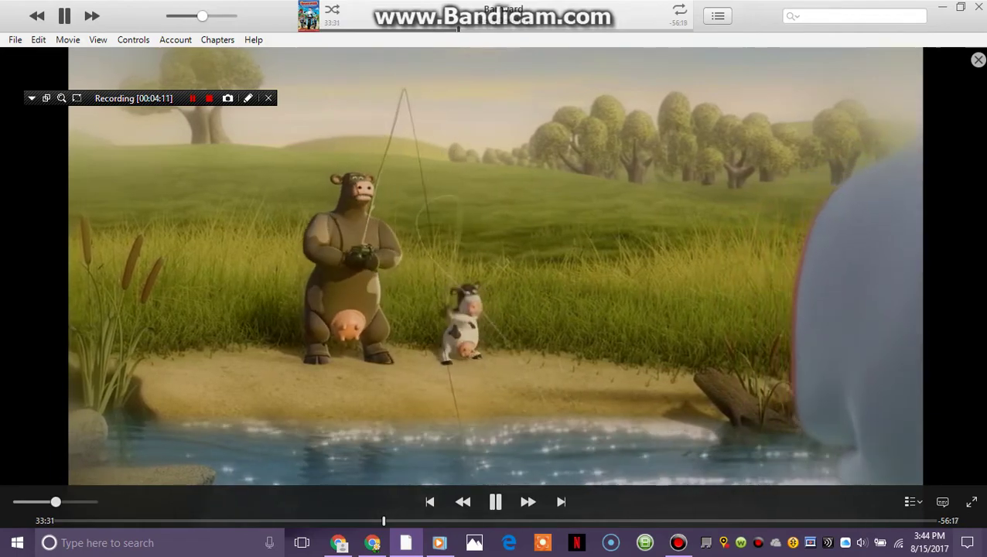
Return to Chrome and close the Football Gogo tab at about 4:26
key(alt+Tab)
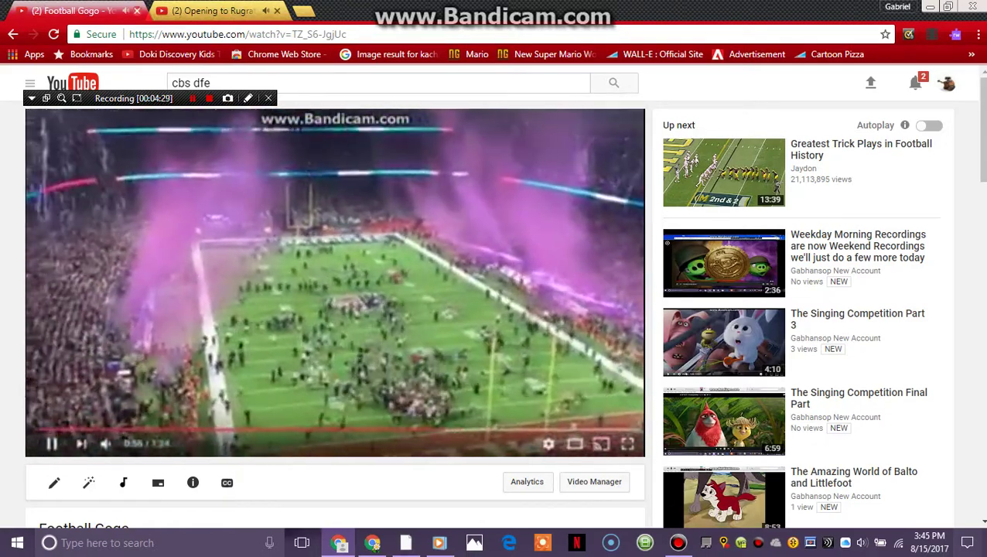
key(ctrl+w)
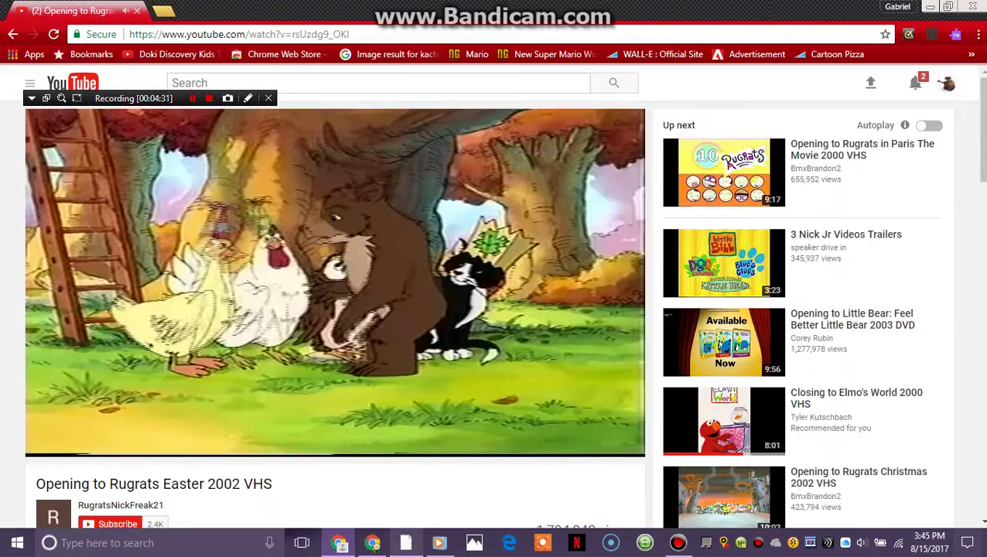
Skip around Barnyard, pause it near 17:09, and return to Chrome's Rugrats page
key(ctrl+w)
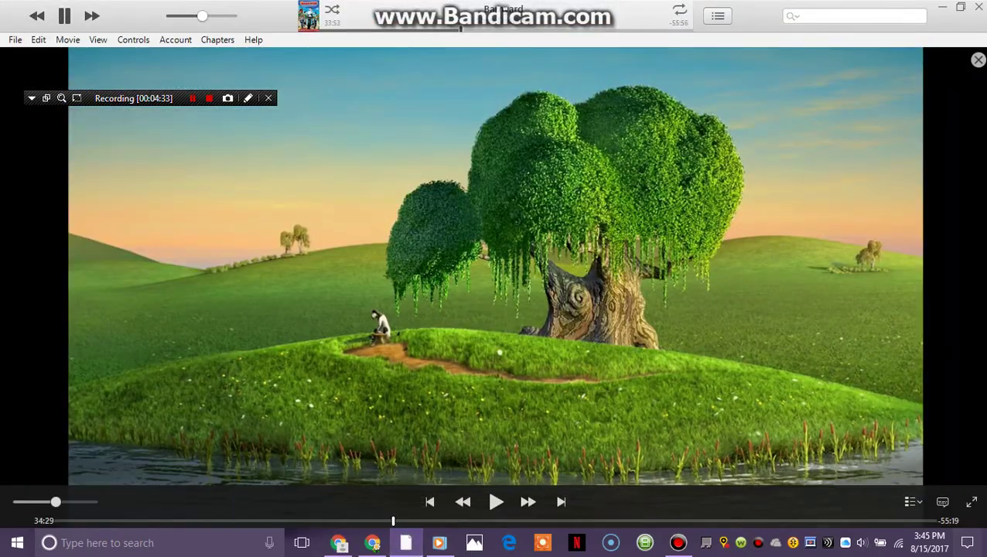
click(496, 501)
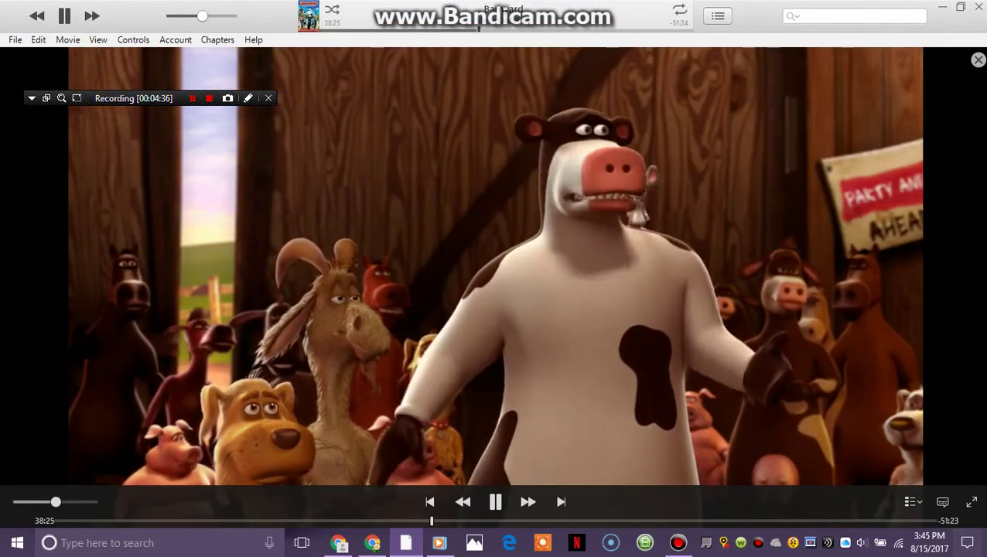
click(265, 520)
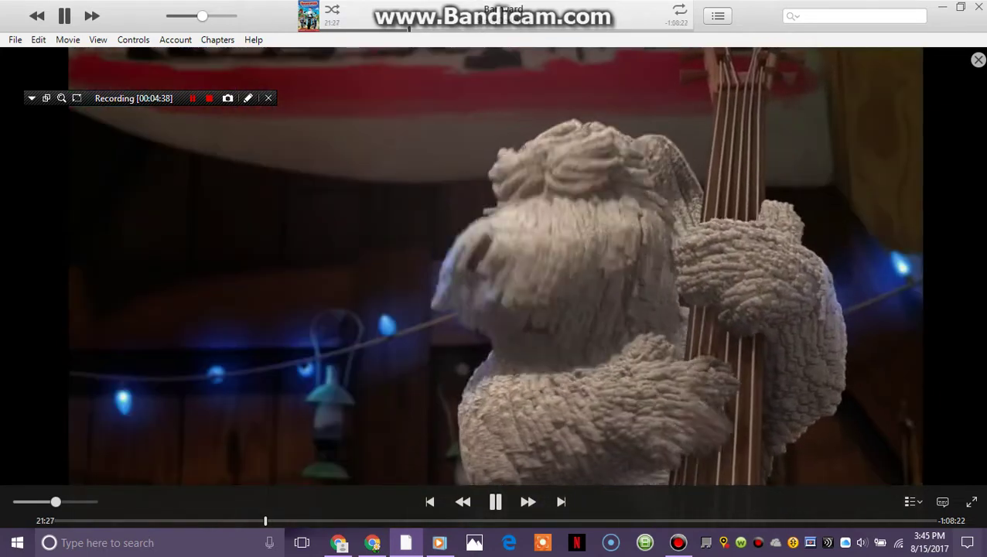
click(333, 520)
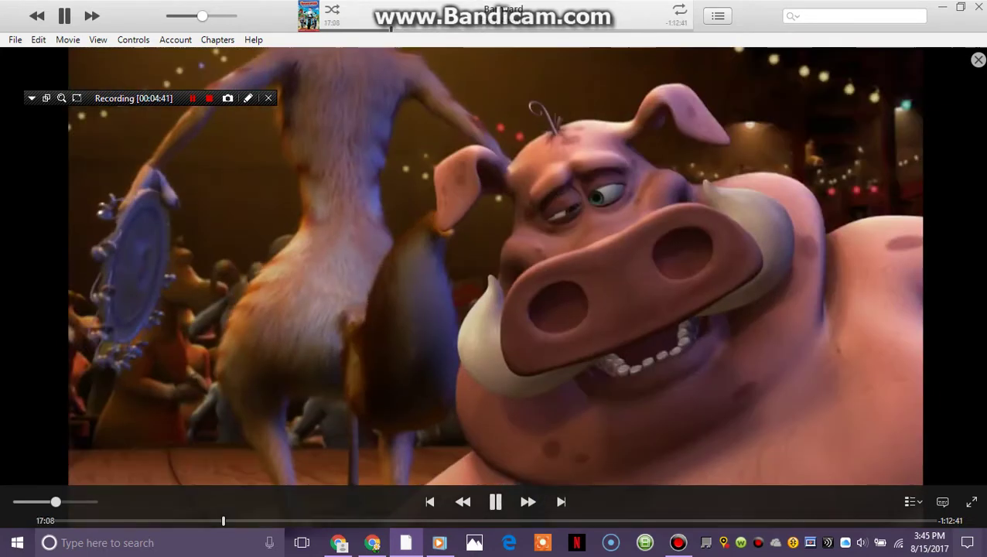
key(space)
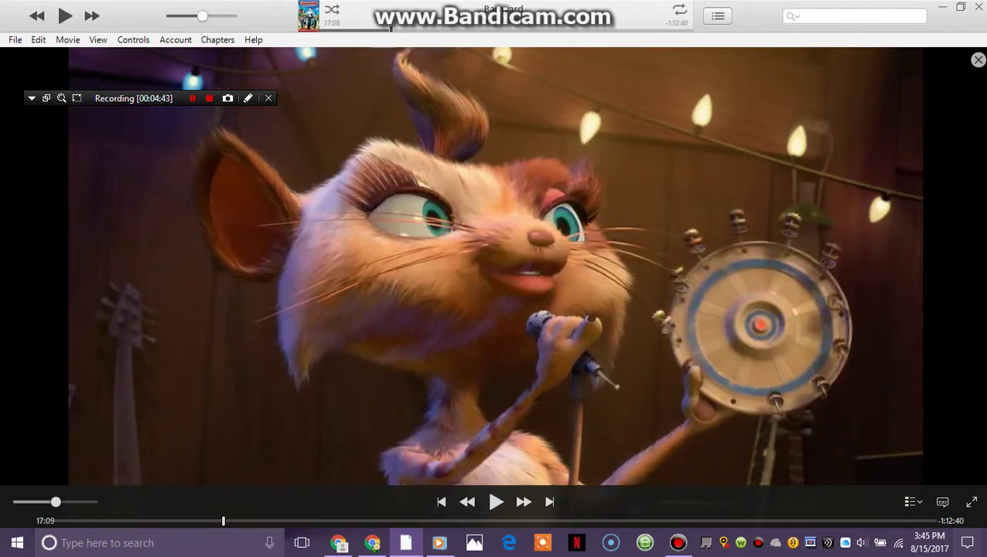
key(alt+Tab)
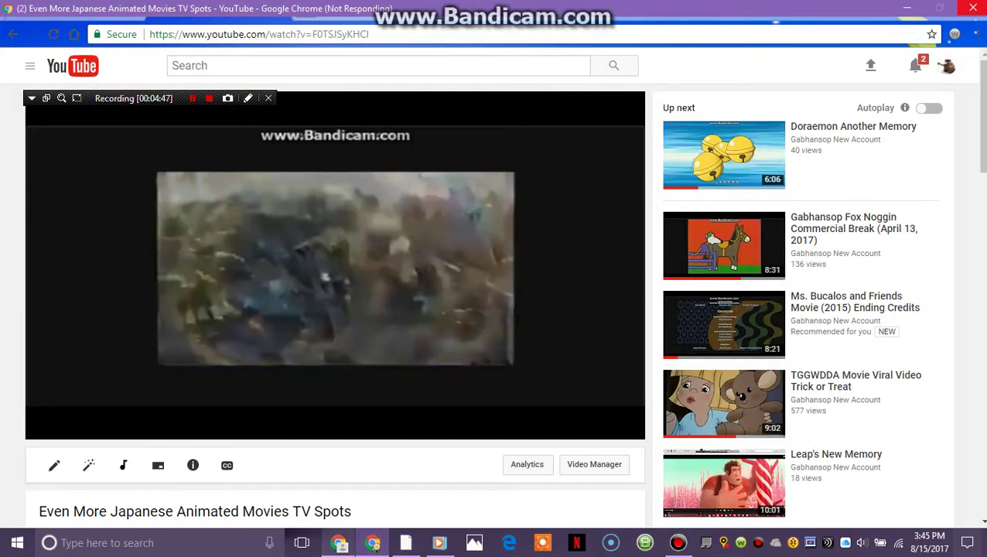
key(alt+Tab)
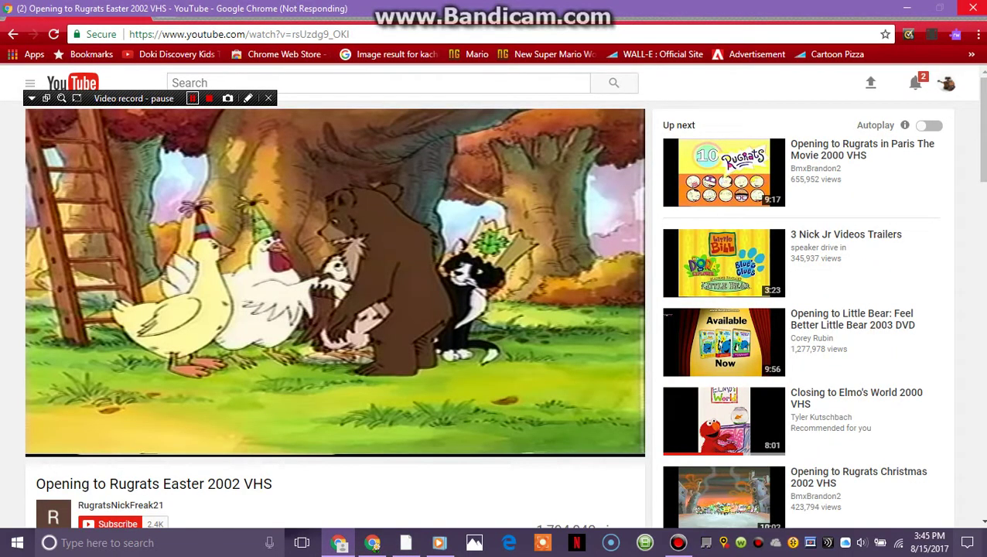
Resume Barnyard in iTunes, skim between about 30 and 53 minutes, and return to Chrome
key(alt+Tab)
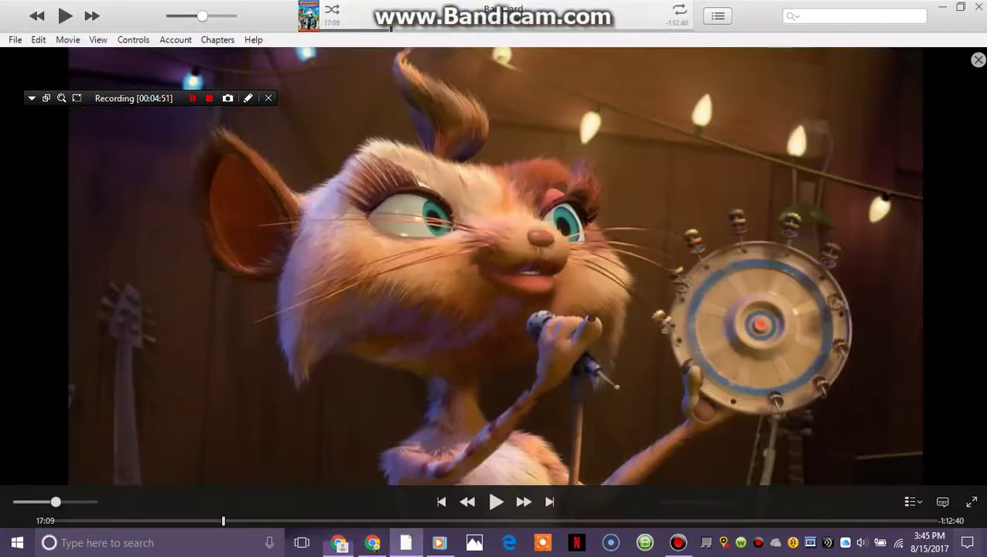
key(space)
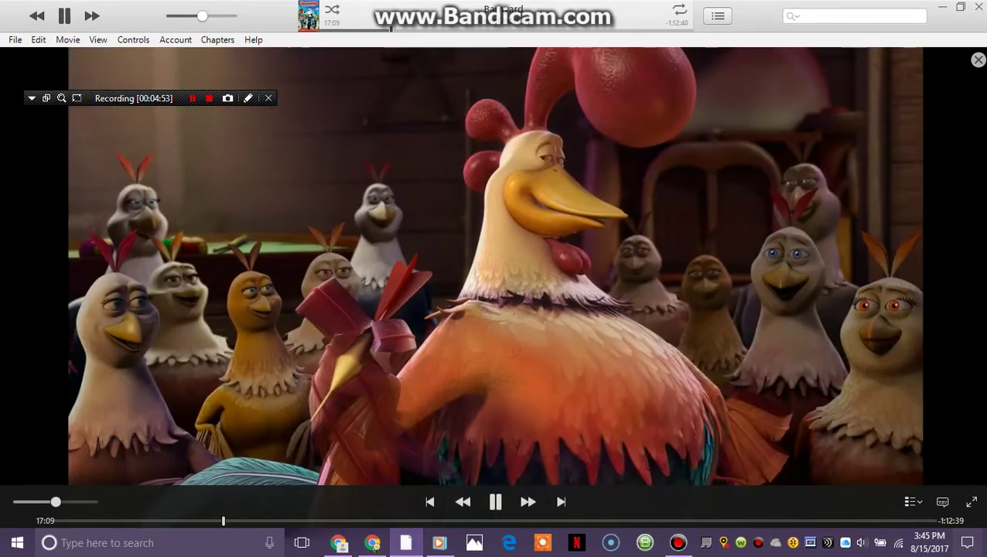
key(ctrl+shift+Right)
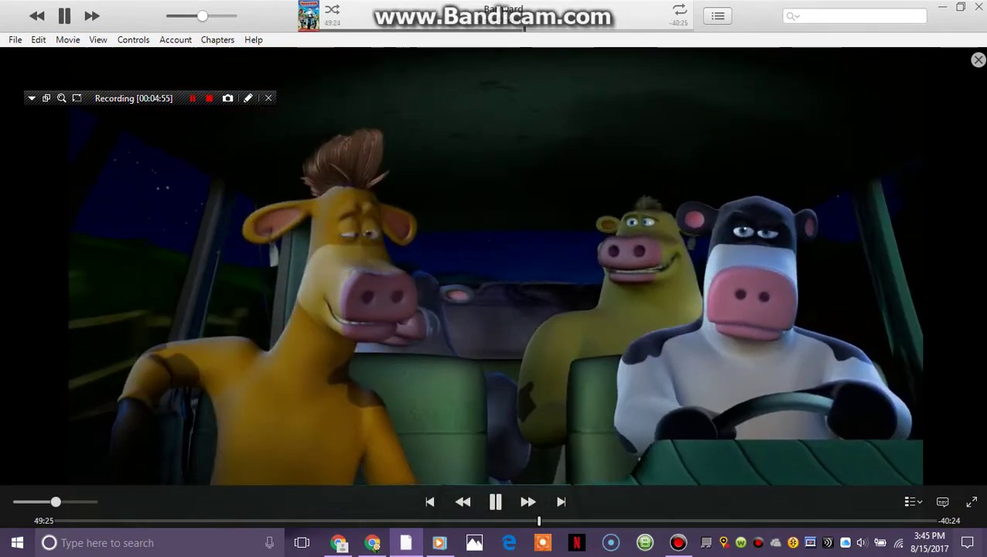
key(ctrl+shift+Left)
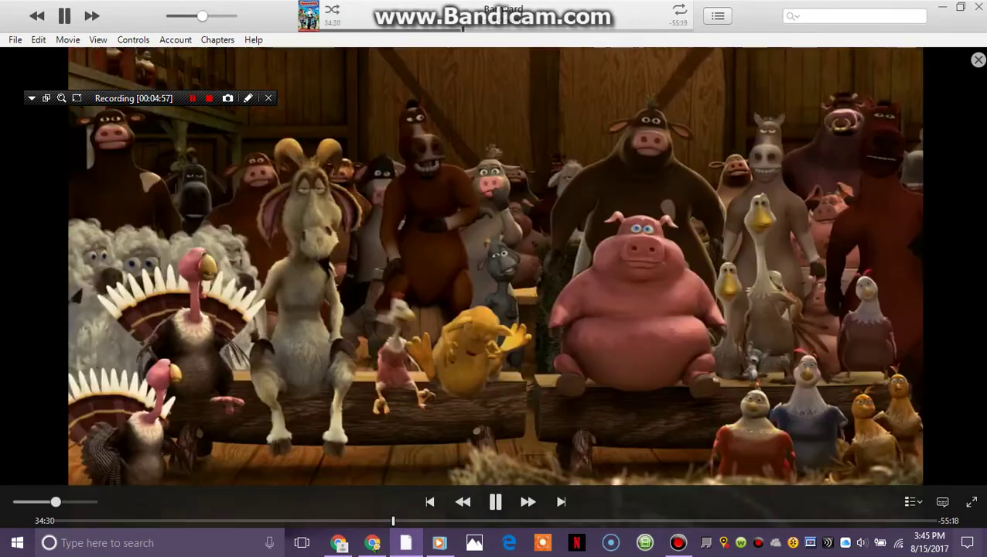
key(ctrl+shift+Right)
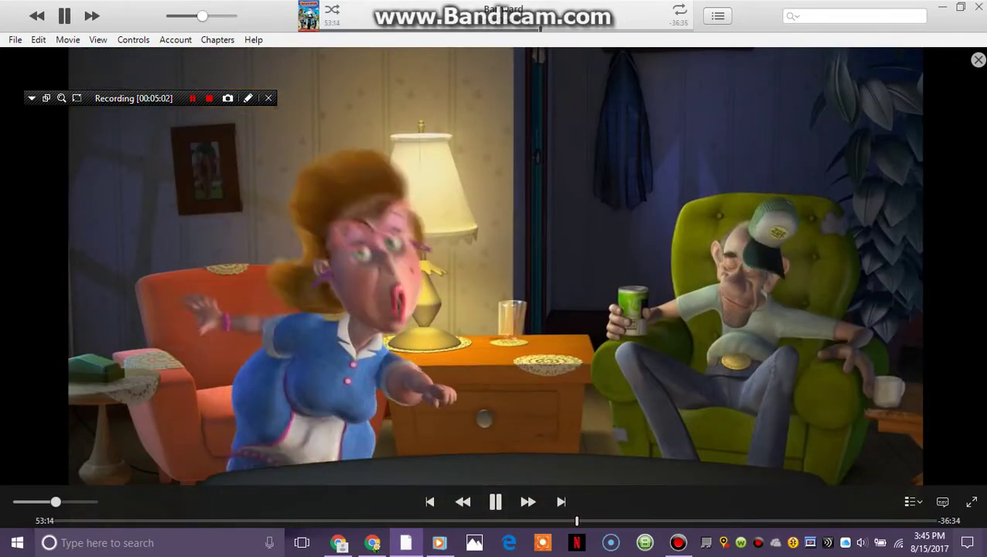
key(ctrl+shift+Left)
click(372, 542)
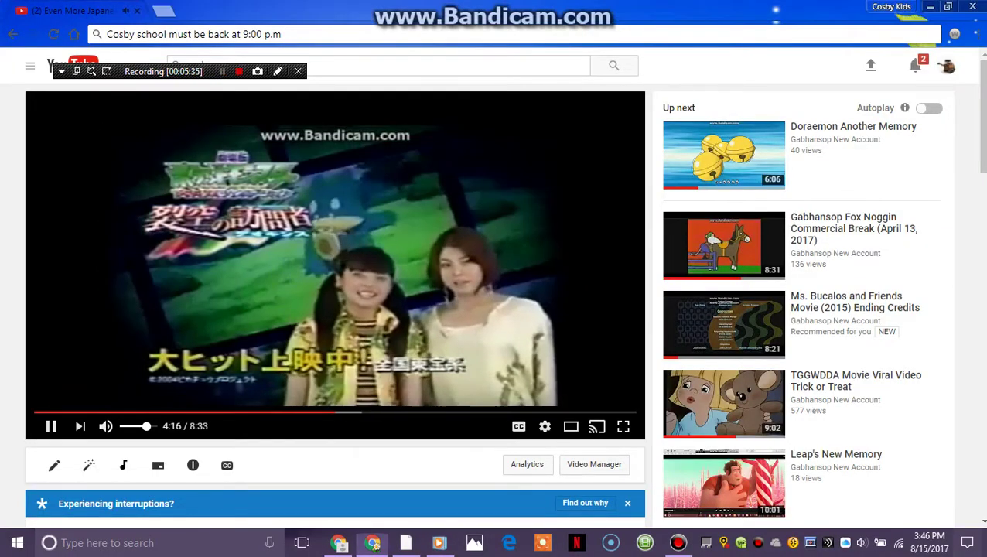
Pause the Rugrats Easter VHS video at 5:24 and bring up Thumbelina in iTunes
key(alt+Tab)
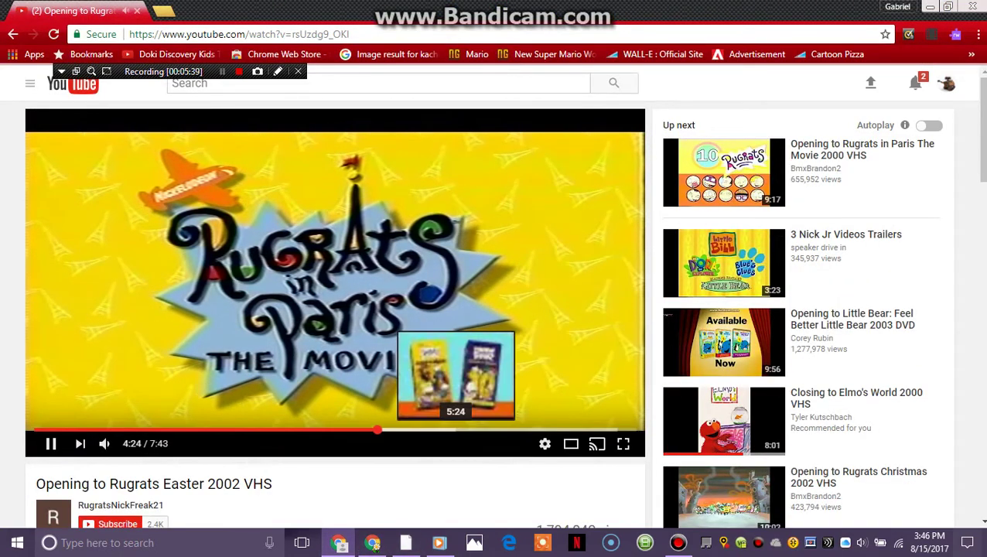
click(455, 429)
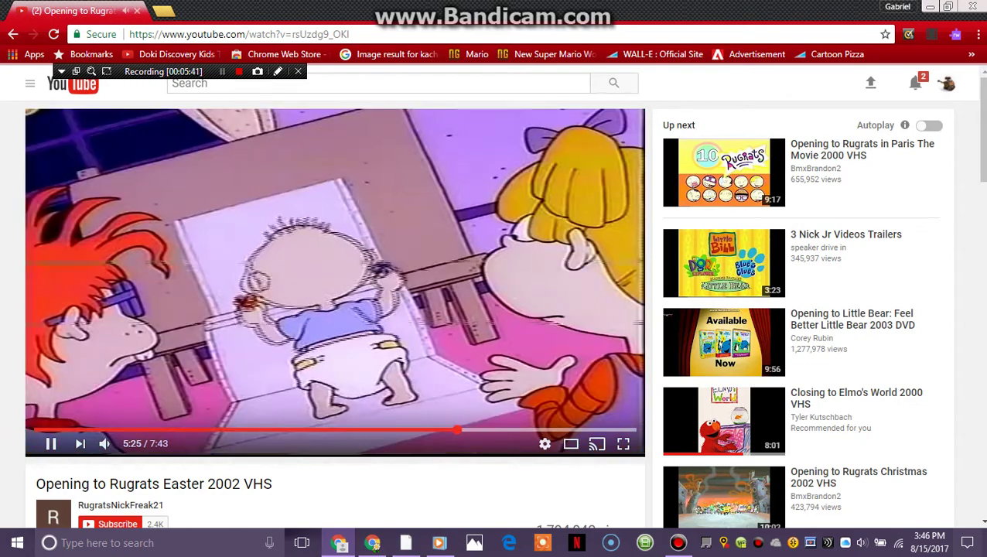
key(space)
key(alt+Tab)
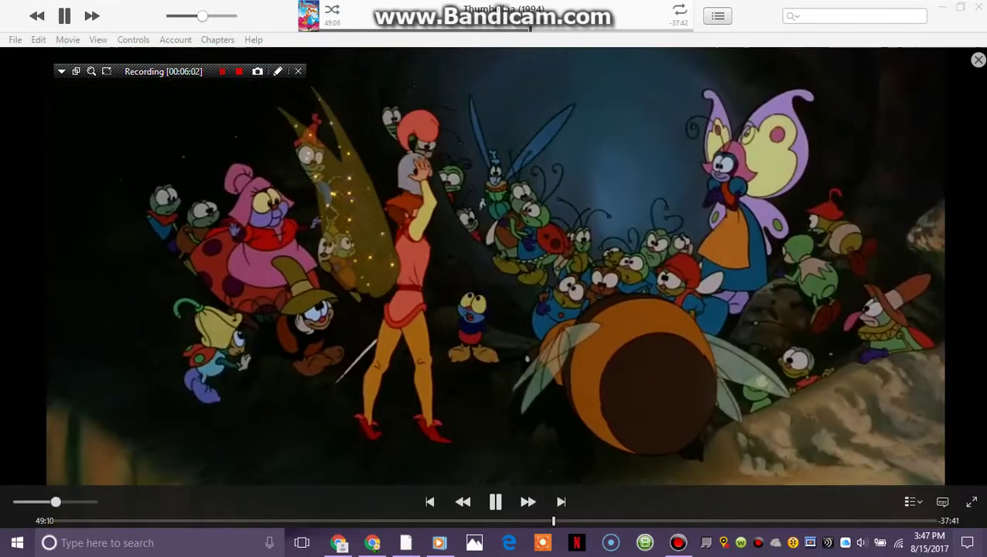
Leave the cartoon playing and switch back to the Chrome window
click(372, 543)
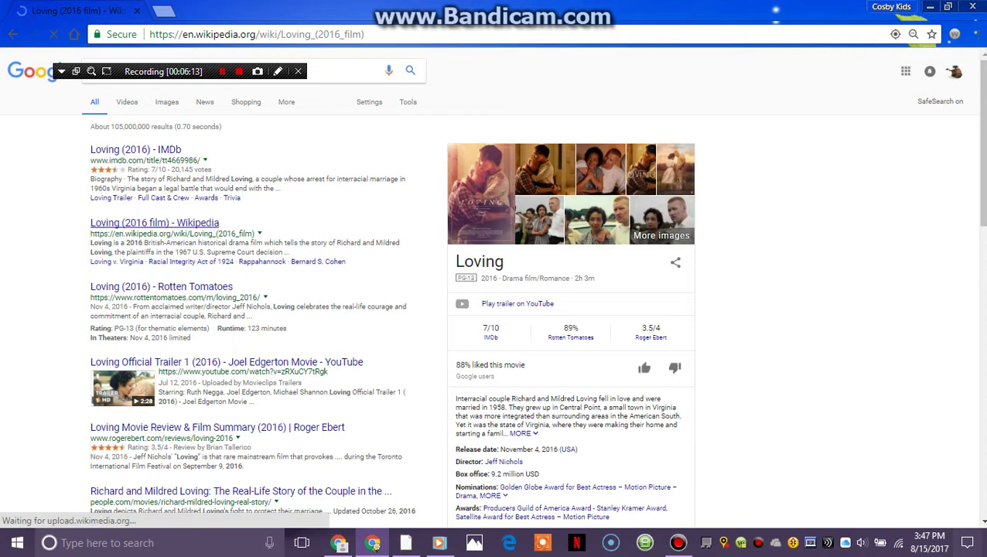
Drag near the top of the Loving (2016) results page while the Wikipedia article opens
drag(189, 72, 285, 23)
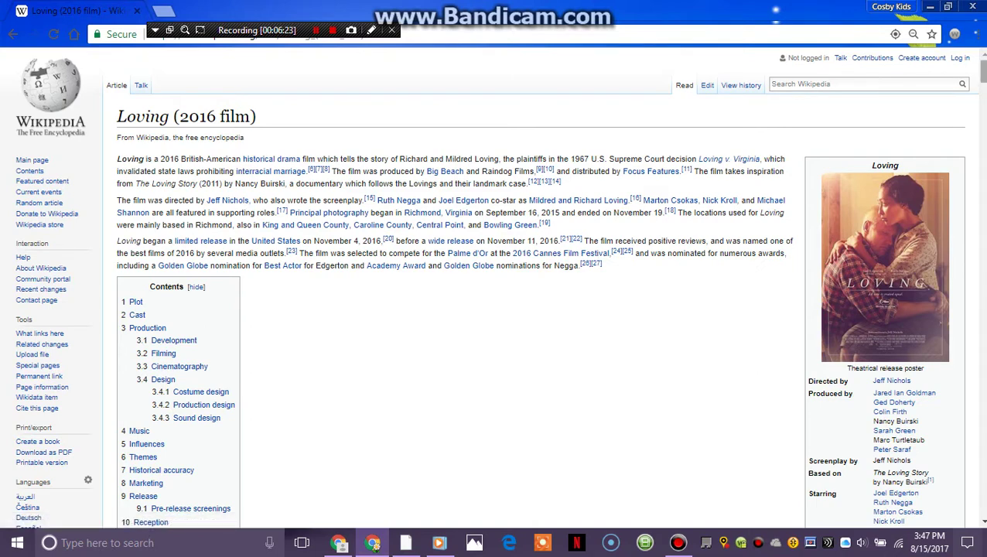
scroll(495, 309, down, 2)
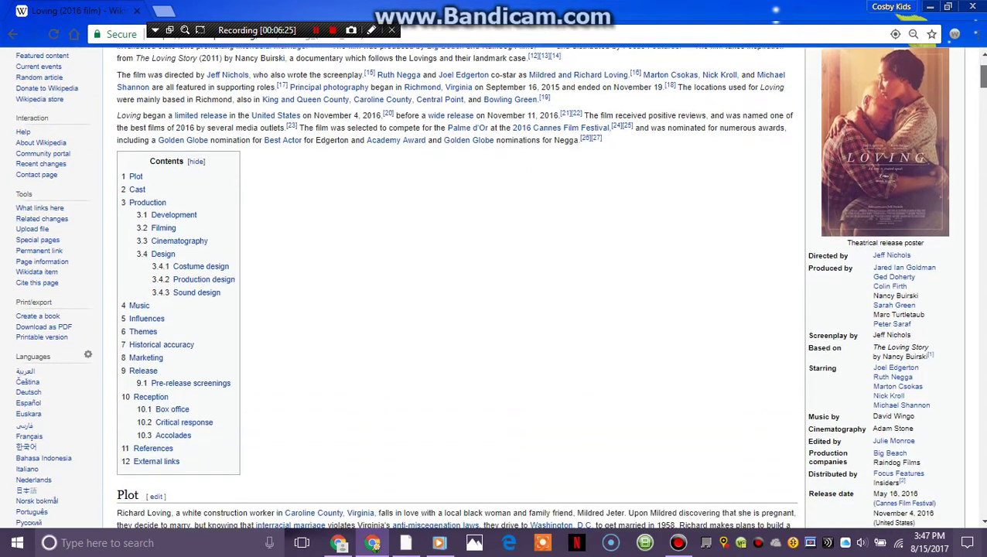
scroll(495, 309, down, 1)
scroll(495, 309, down, 1)
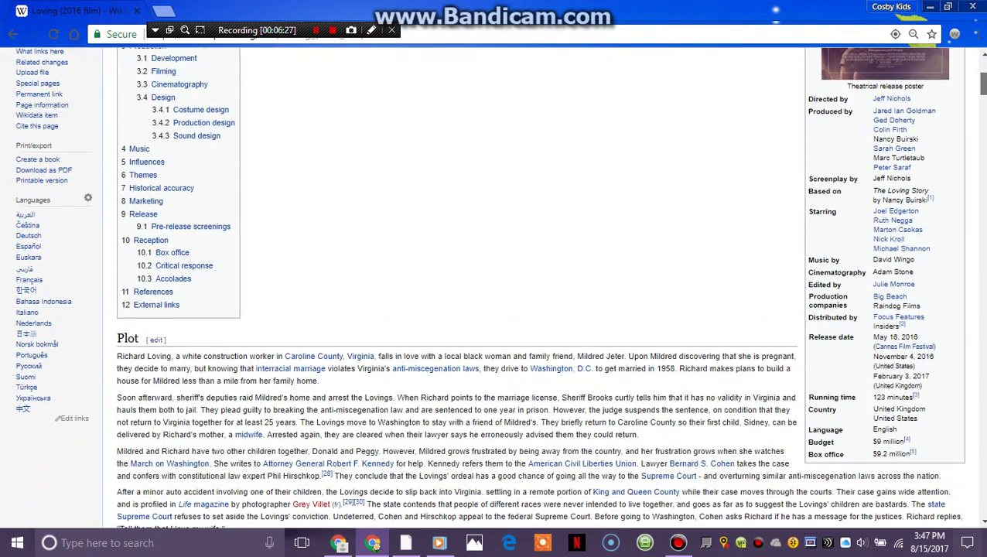
scroll(495, 310, down, 1)
scroll(495, 310, down, 1)
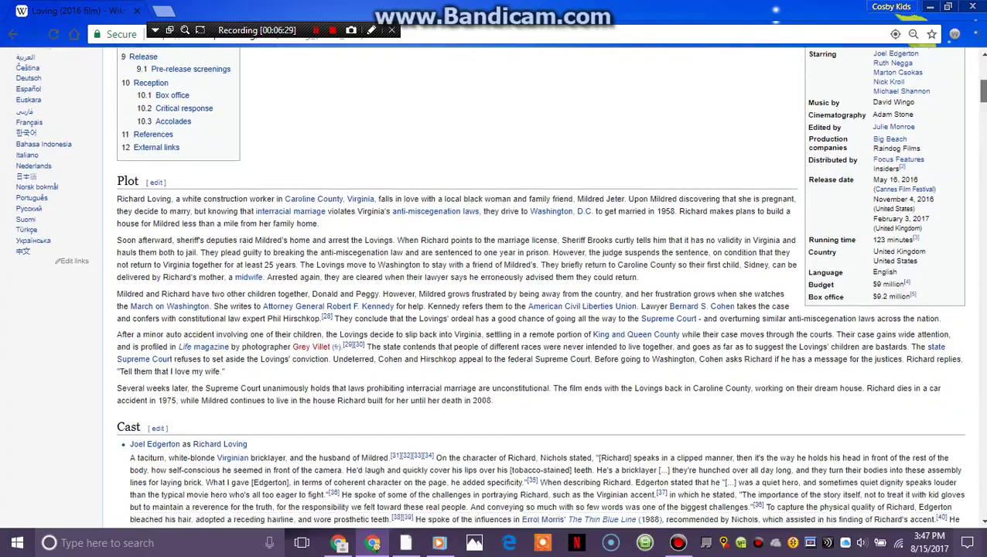
scroll(495, 309, down, 1)
scroll(495, 309, down, 1)
scroll(495, 309, down, 1)
scroll(495, 309, down, 2)
scroll(495, 309, down, 4)
scroll(495, 309, down, 4)
scroll(495, 309, down, 3)
scroll(495, 309, down, 3)
scroll(495, 310, down, 3)
scroll(495, 309, down, 2)
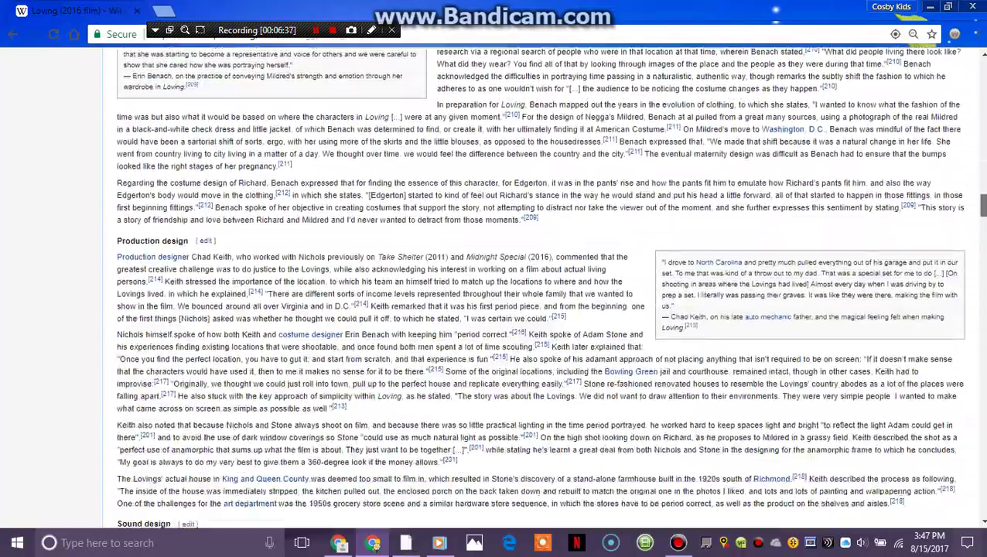
scroll(495, 310, down, 1)
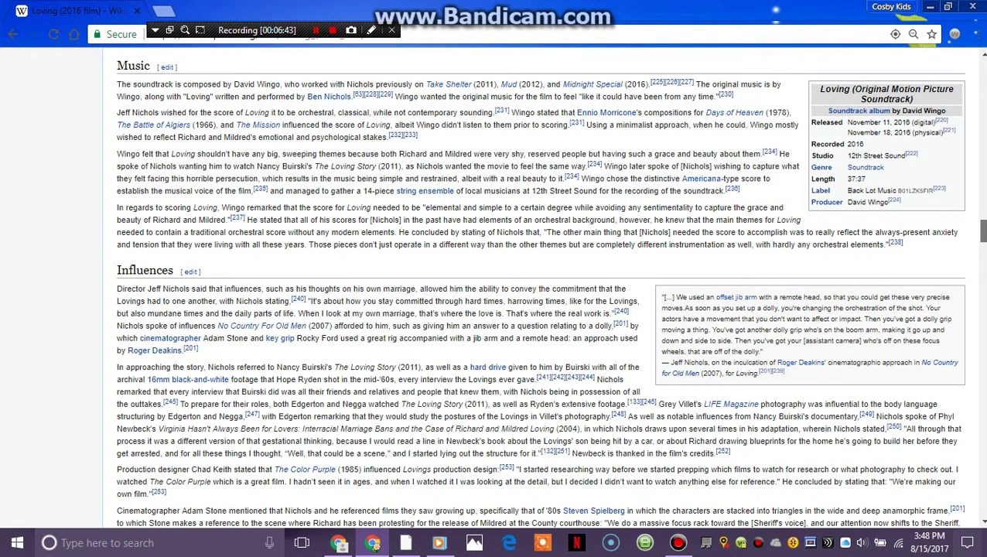
scroll(539, 286, down, 1)
scroll(539, 286, down, 5)
scroll(539, 286, down, 5)
scroll(539, 286, down, 2)
scroll(539, 287, down, 1)
scroll(539, 287, down, 2)
scroll(539, 286, down, 4)
scroll(539, 286, down, 3)
scroll(539, 286, down, 4)
scroll(539, 286, down, 5)
scroll(539, 286, down, 5)
scroll(539, 287, down, 5)
scroll(539, 286, down, 5)
scroll(539, 286, down, 5)
scroll(539, 286, down, 5)
scroll(539, 286, down, 5)
scroll(539, 286, down, 5)
scroll(539, 287, down, 5)
scroll(540, 286, down, 5)
scroll(539, 286, down, 3)
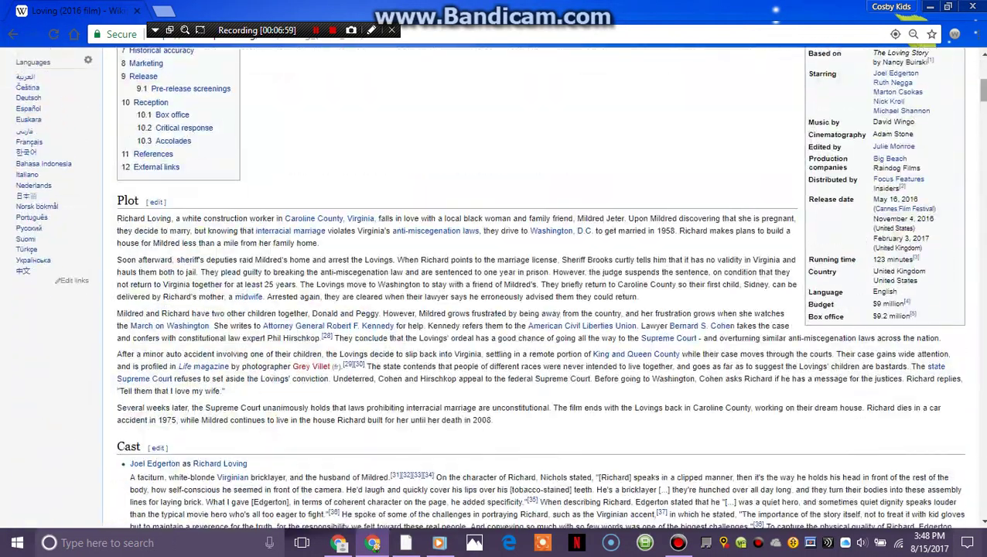
click(898, 179)
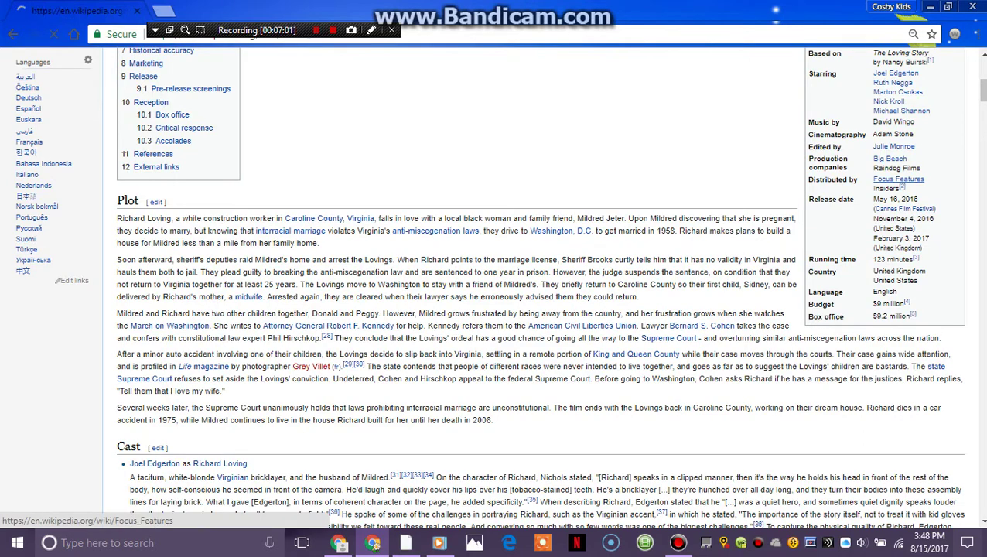
scroll(874, 232, down, 2)
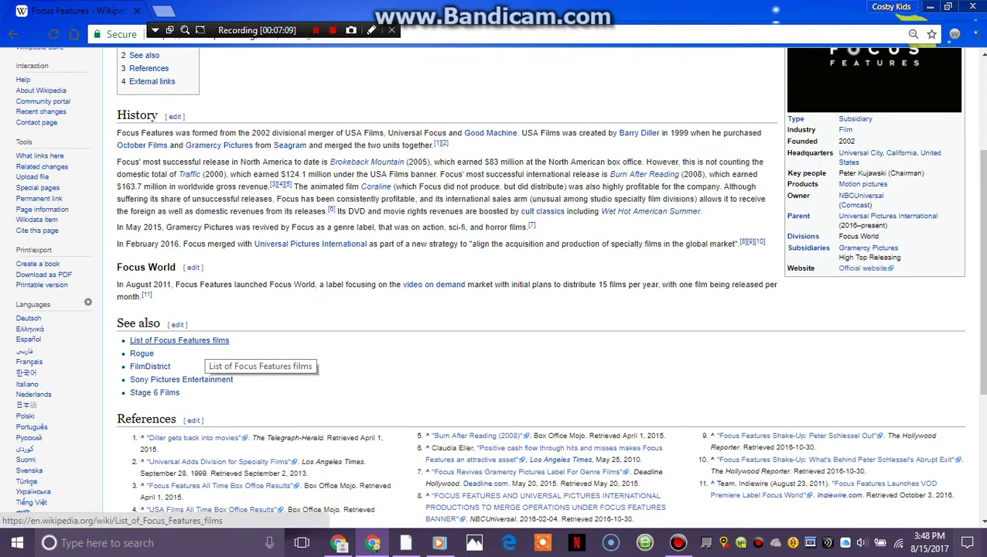
click(197, 340)
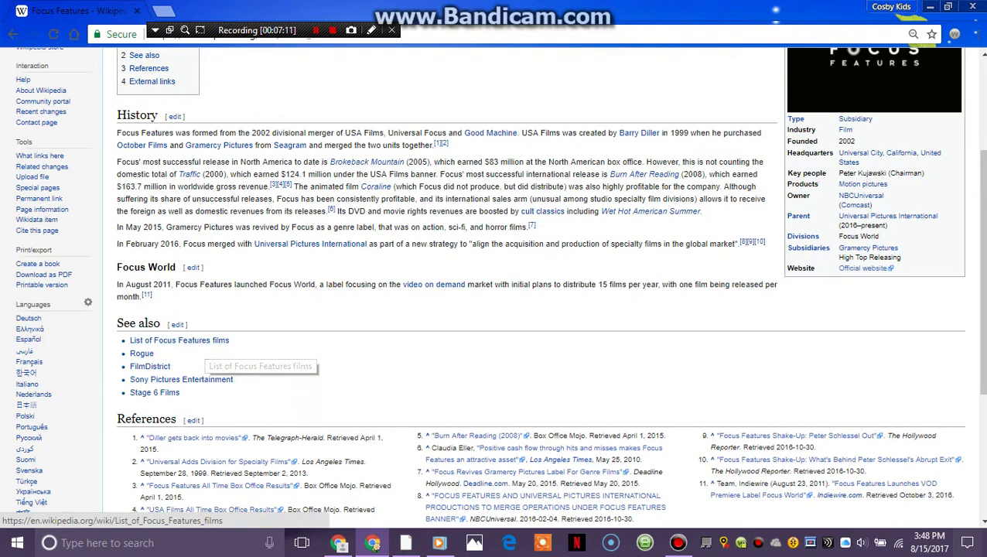
scroll(197, 340, up, 2)
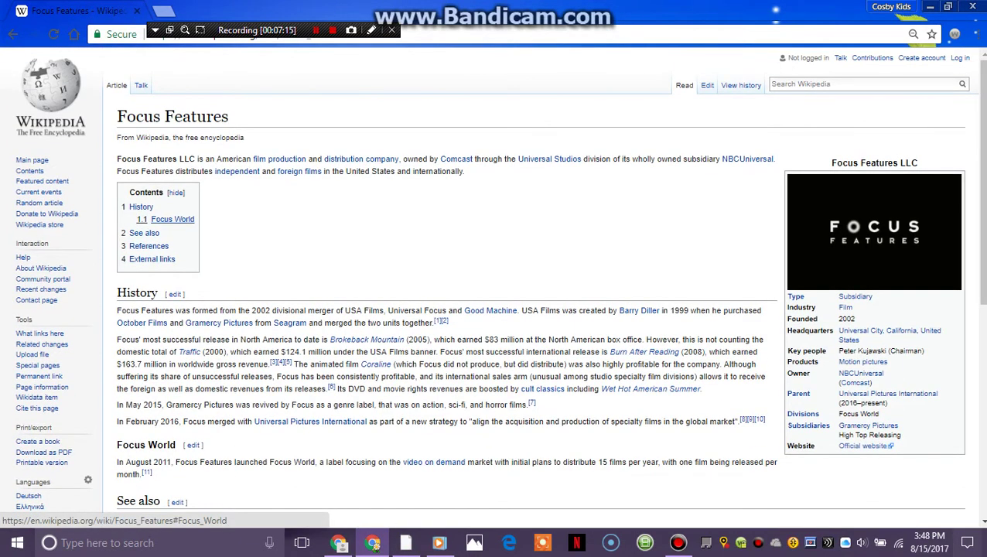
click(172, 219)
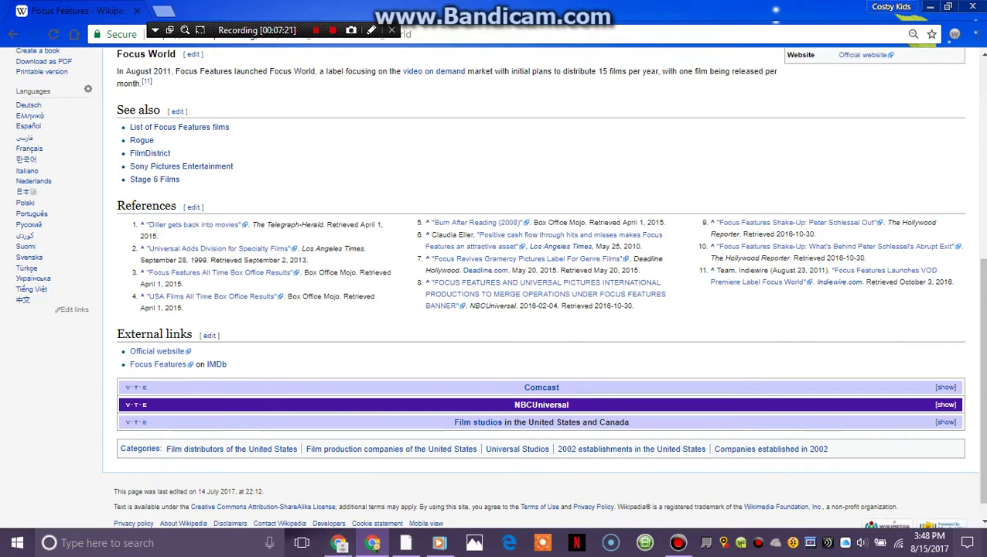
scroll(495, 287, up, 2)
scroll(495, 286, up, 3)
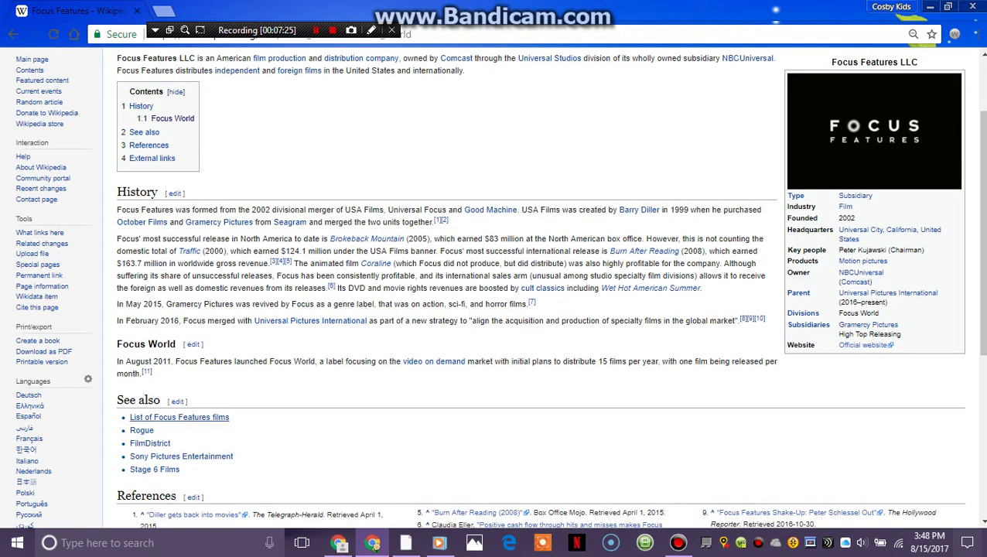
Open Wikipedia's List of Focus Features films from the See also links
click(179, 417)
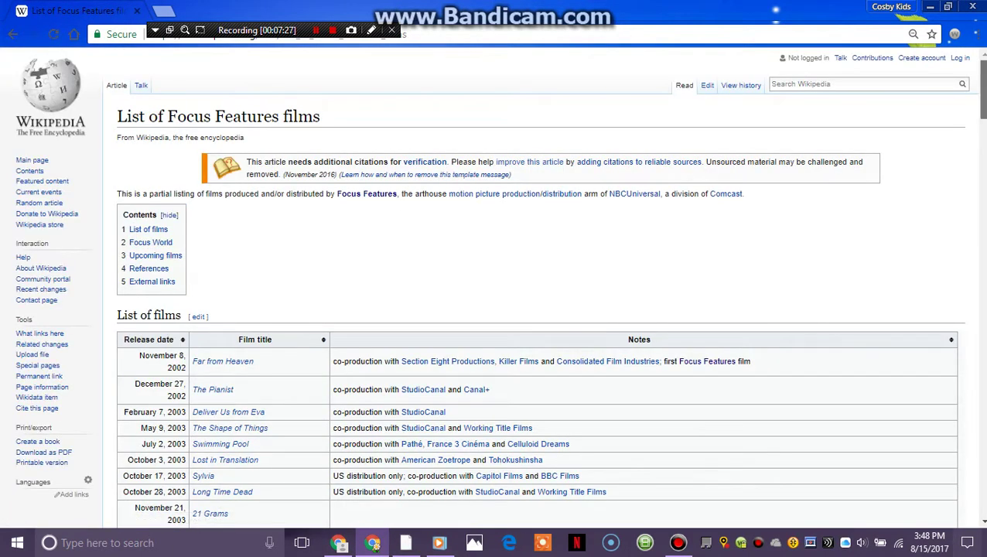
scroll(495, 286, down, 1)
scroll(495, 287, down, 2)
scroll(495, 286, down, 1)
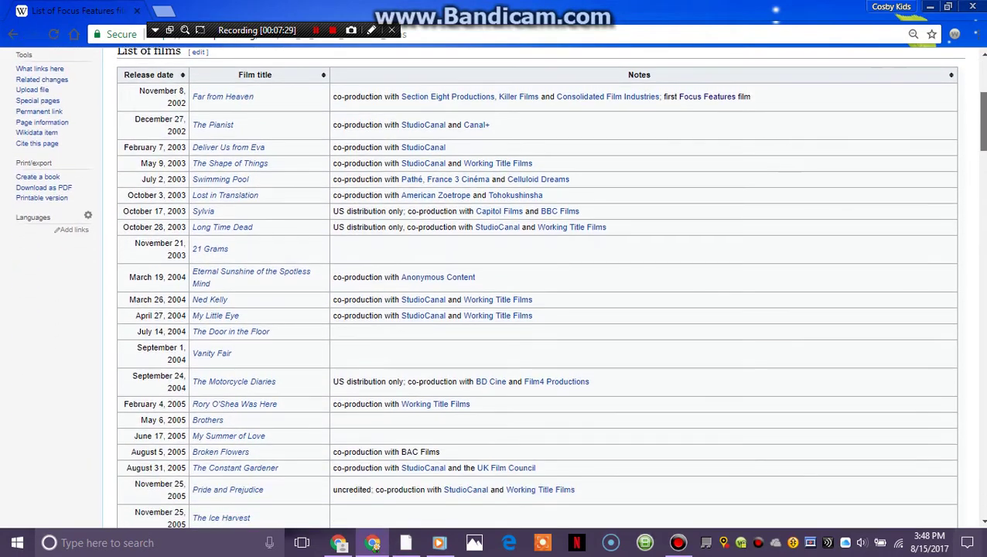
scroll(495, 287, down, 1)
scroll(495, 286, down, 2)
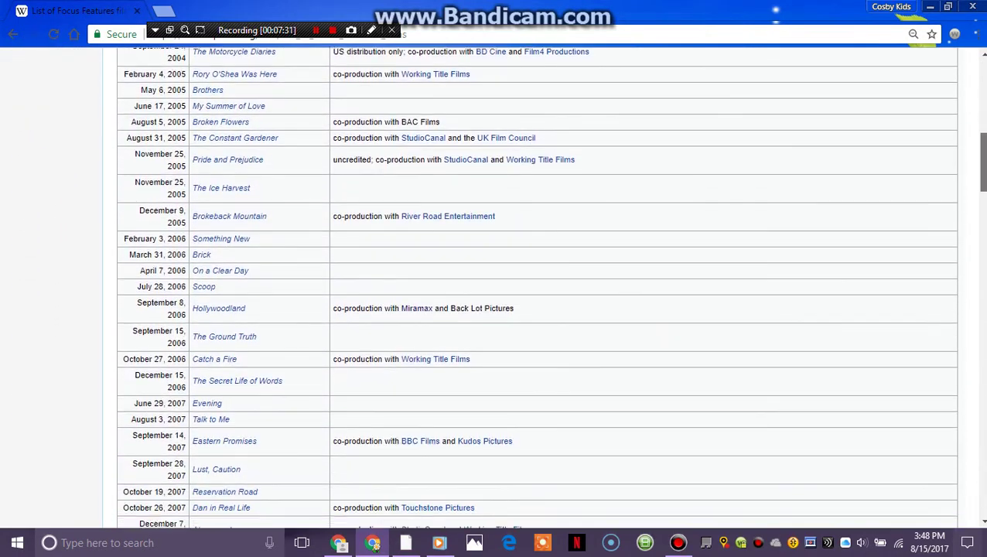
scroll(495, 287, down, 1)
scroll(495, 287, down, 1)
scroll(495, 286, down, 1)
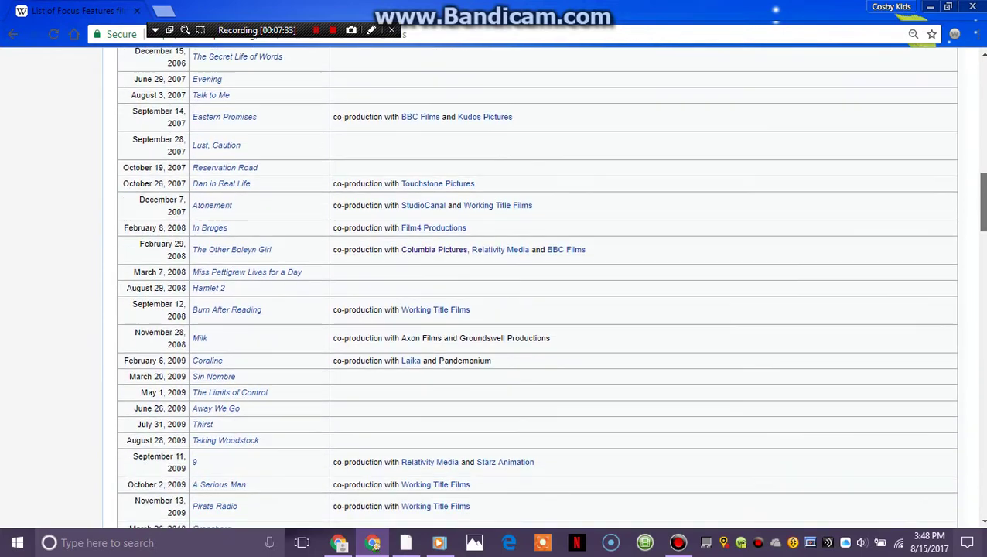
scroll(495, 286, down, 1)
scroll(495, 286, down, 1)
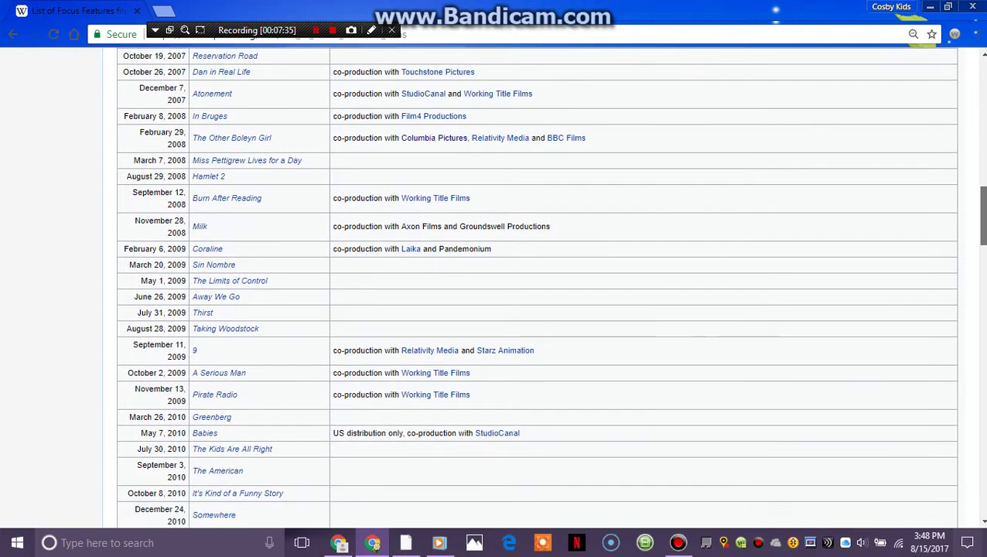
scroll(495, 286, down, 1)
scroll(495, 286, down, 1)
scroll(495, 286, down, 1)
scroll(495, 286, down, 1)
scroll(495, 286, down, 1)
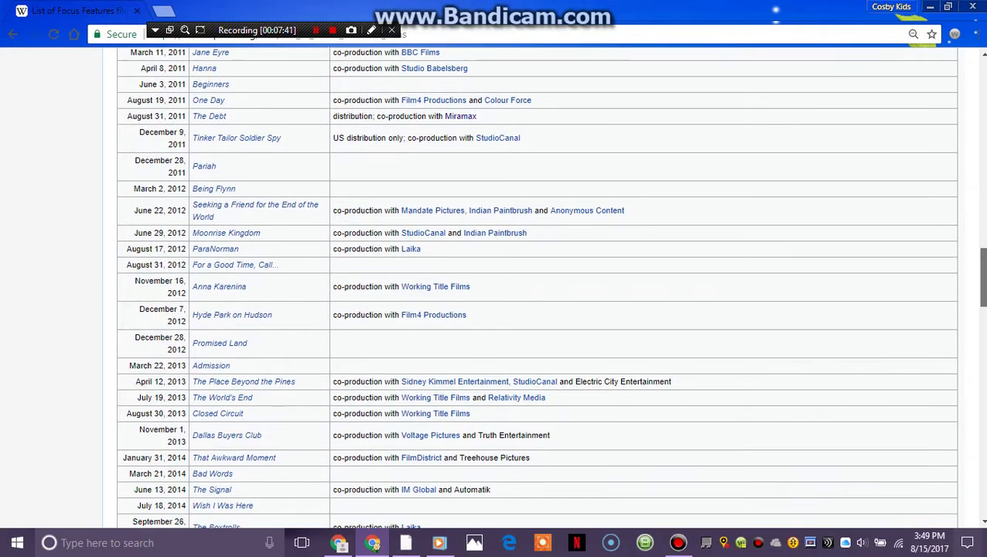
scroll(495, 286, down, 1)
scroll(495, 286, down, 1)
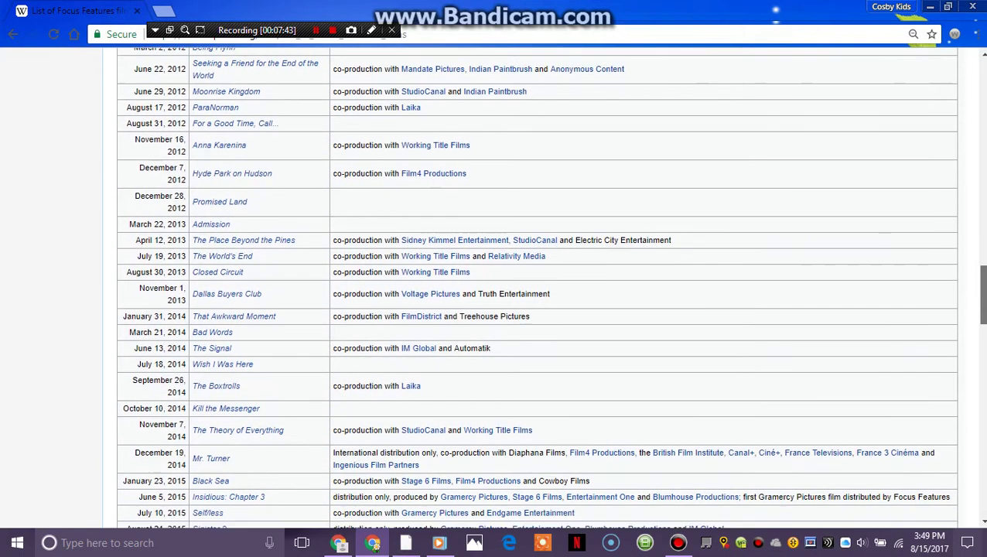
scroll(495, 286, down, 1)
scroll(495, 286, down, 1)
scroll(495, 286, down, 1)
scroll(495, 286, down, 1)
scroll(495, 286, down, 1)
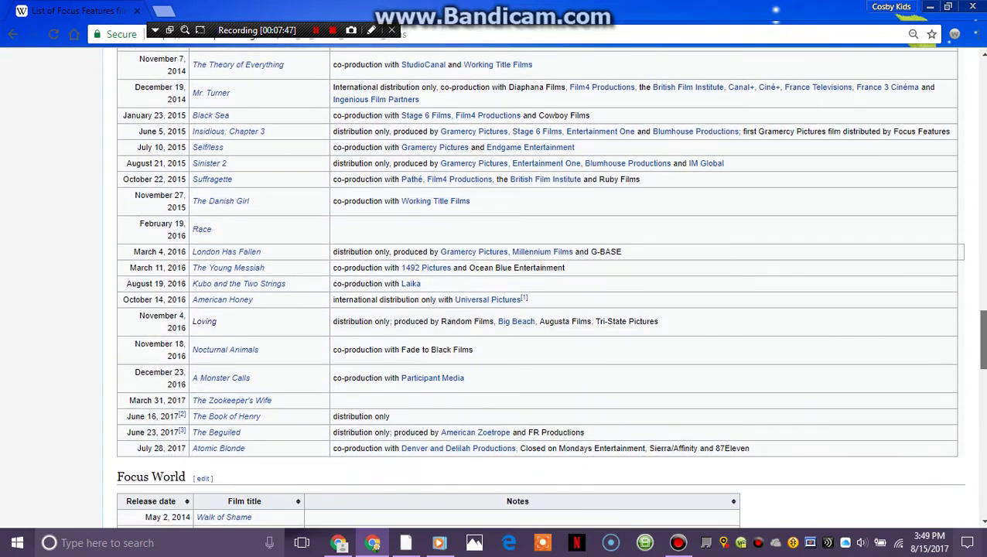
scroll(495, 286, down, 1)
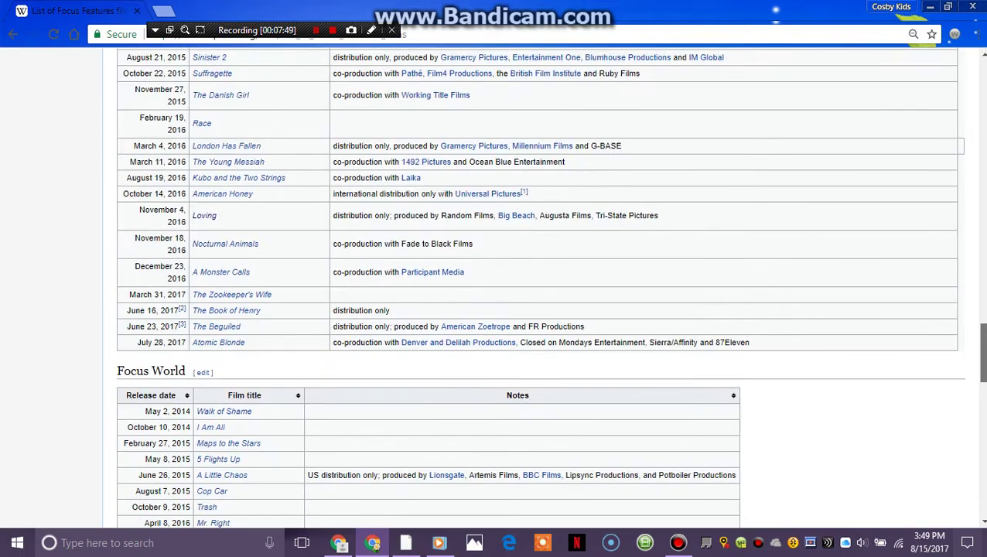
scroll(495, 286, down, 1)
scroll(495, 286, down, 1)
scroll(495, 286, down, 1)
scroll(495, 286, down, 1)
scroll(495, 286, down, 1)
scroll(495, 287, down, 1)
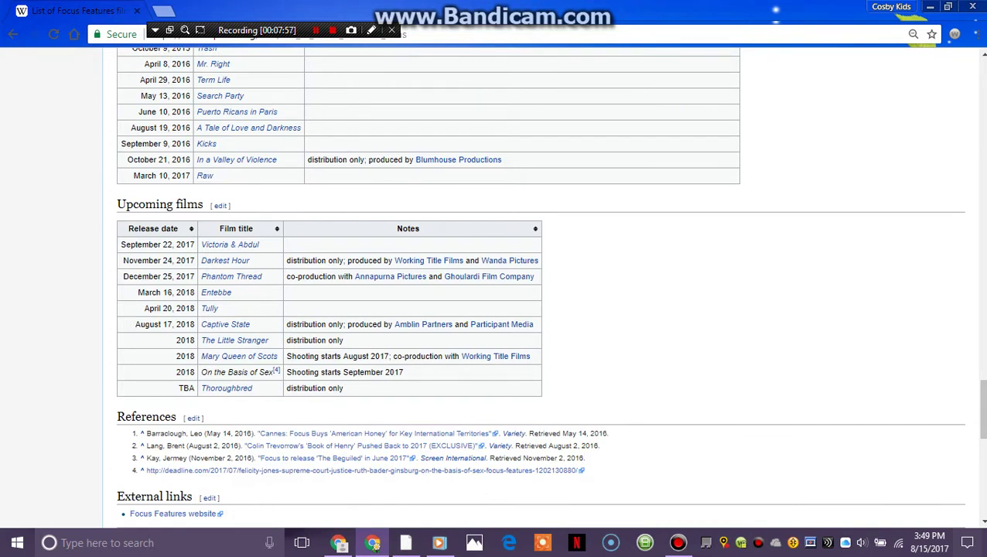
Search Google for 'the star sony pictures', then skip WALL-E ahead to about 54:37
key(ctrl+l)
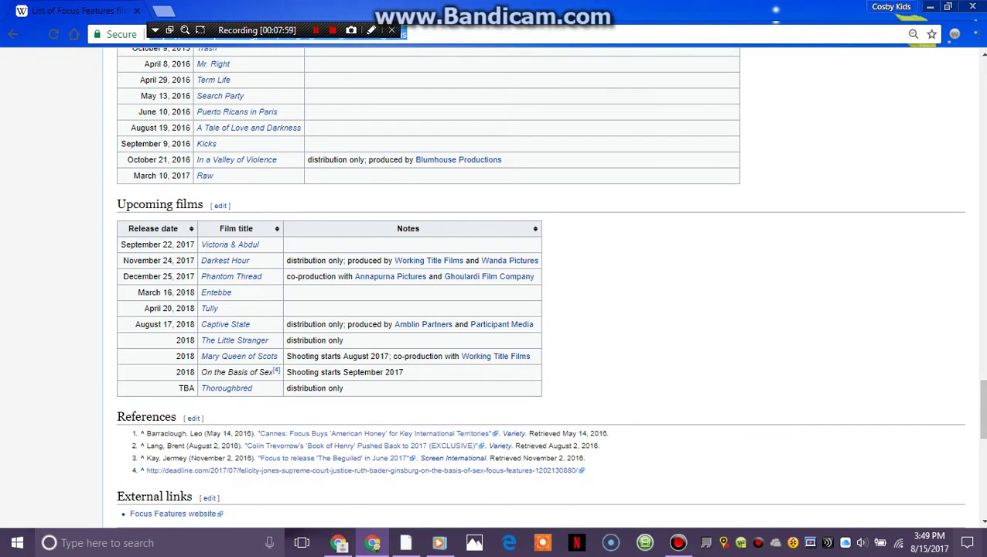
text(the)
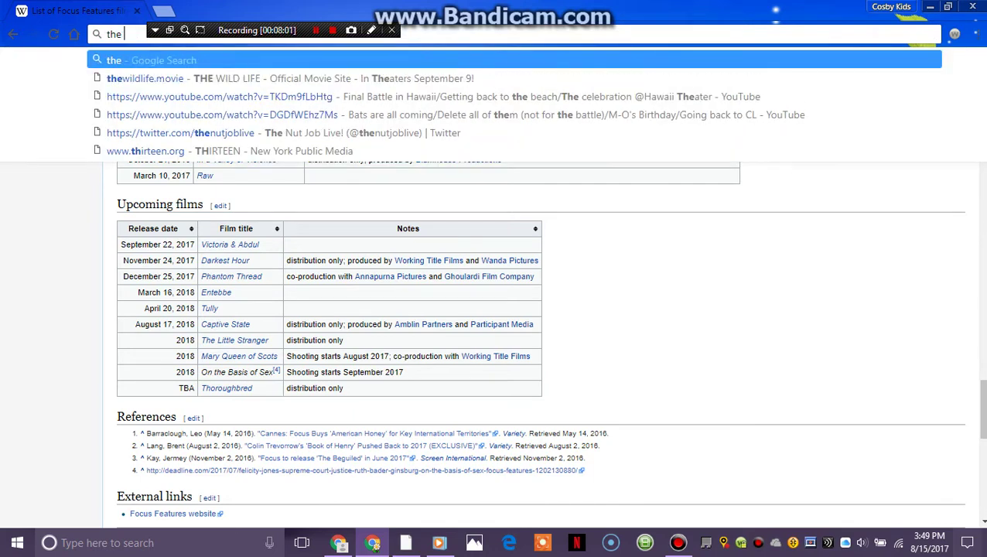
text( star so)
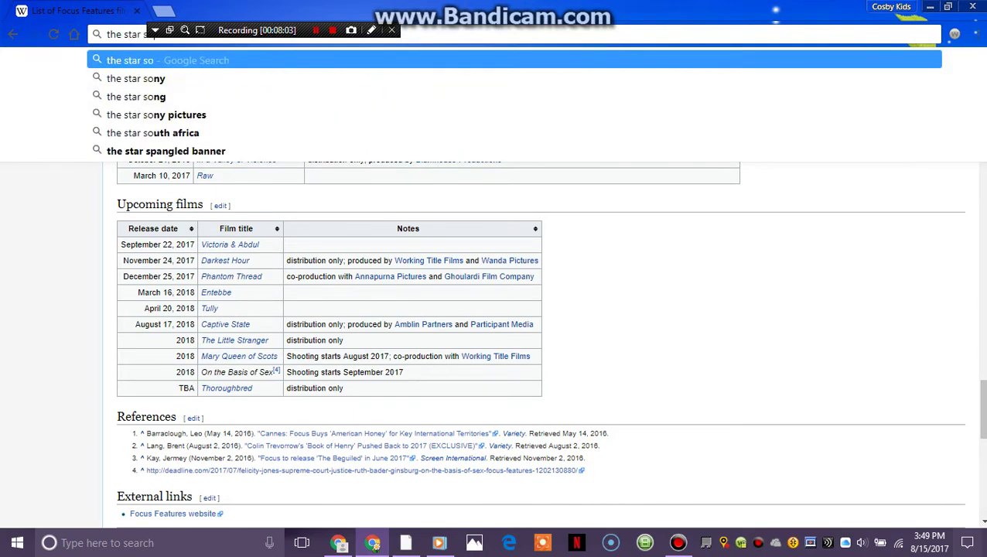
text(ny pictur)
key(Return)
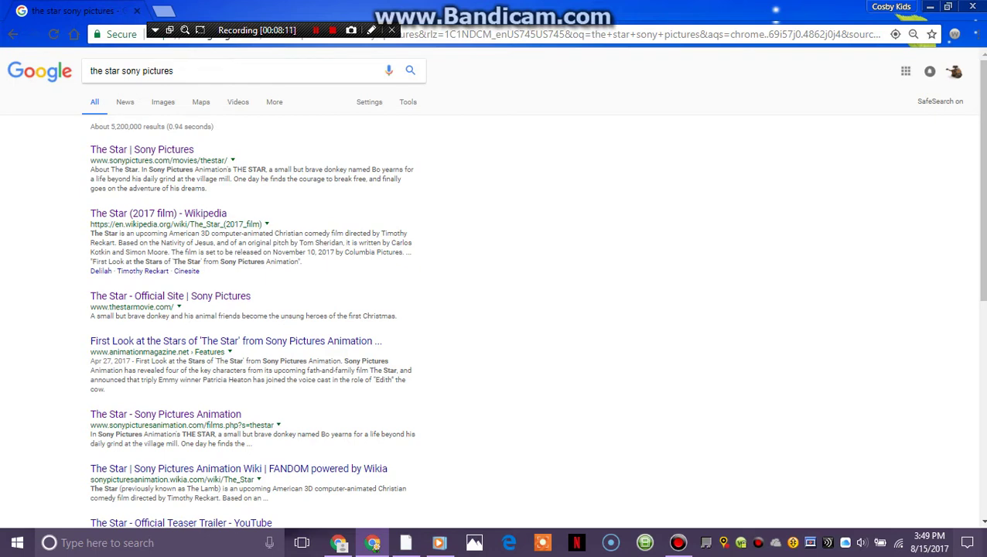
click(405, 542)
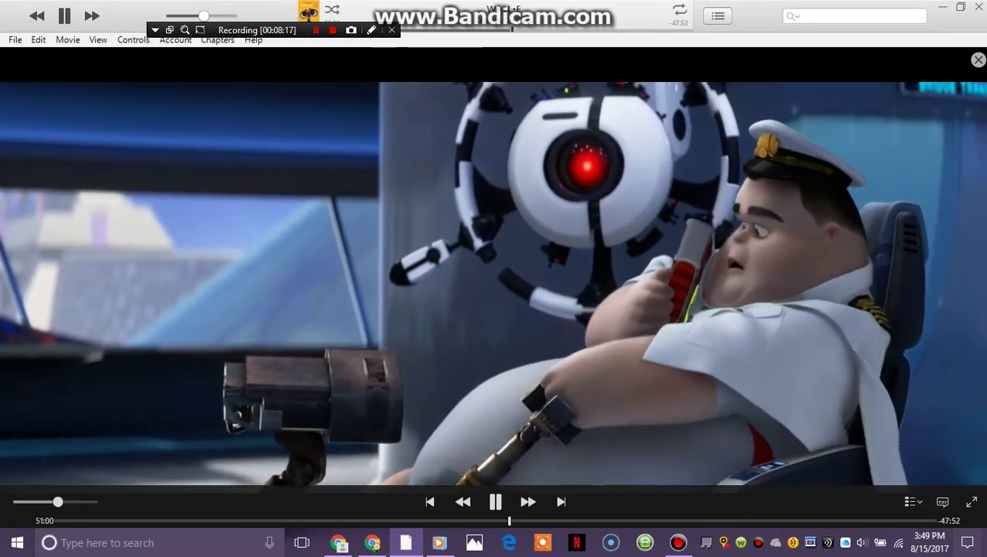
key(ctrl+shift+Right)
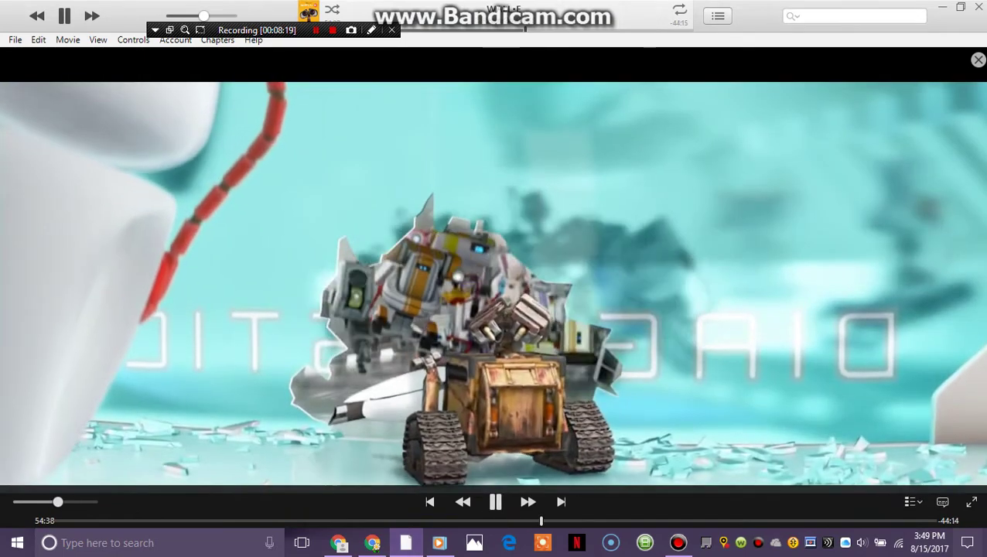
Open 'The Star - Official Site' from the Google results
click(372, 543)
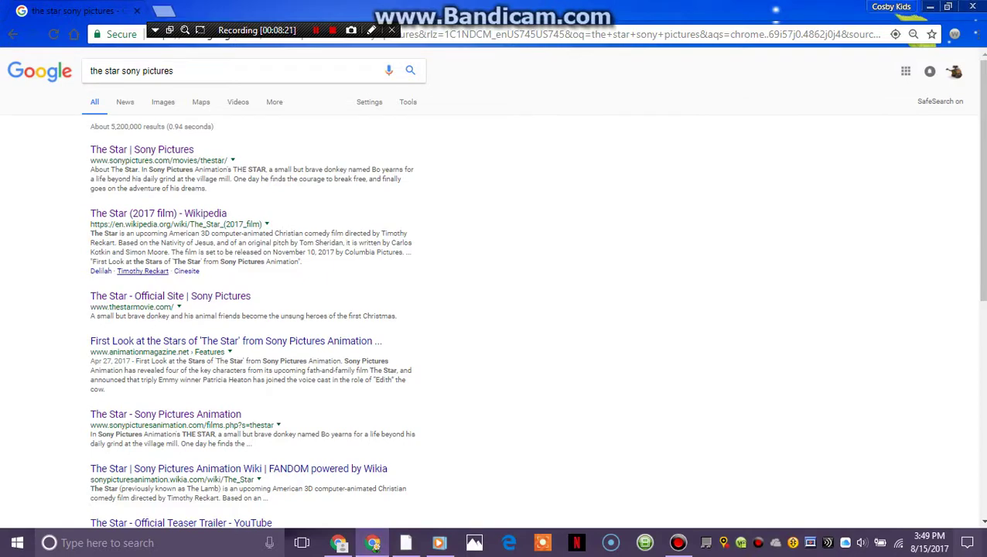
click(137, 295)
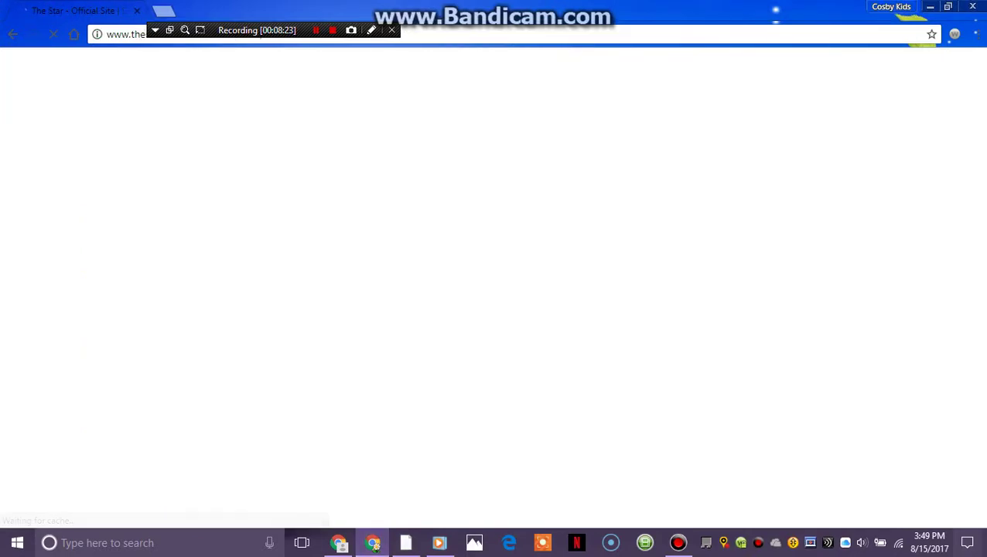
click(338, 542)
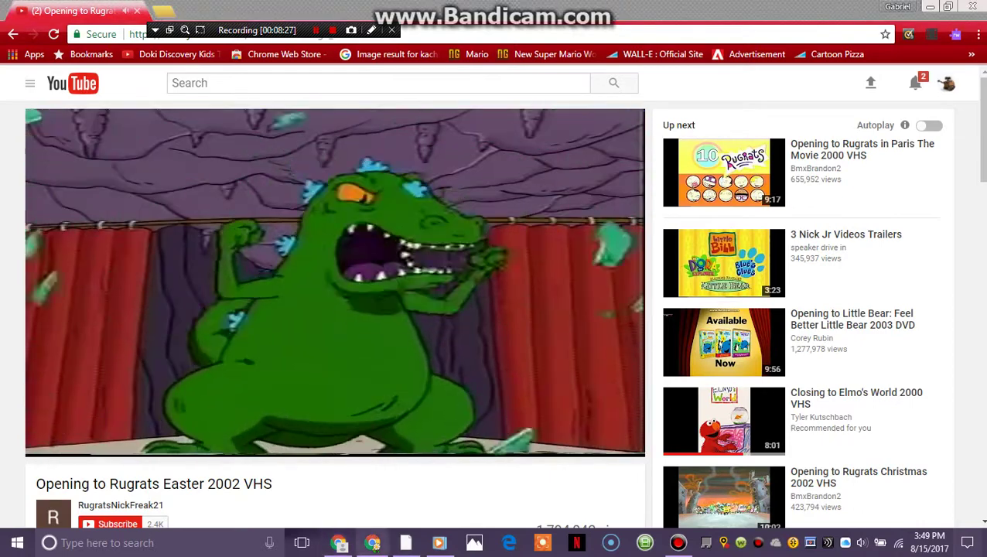
click(372, 542)
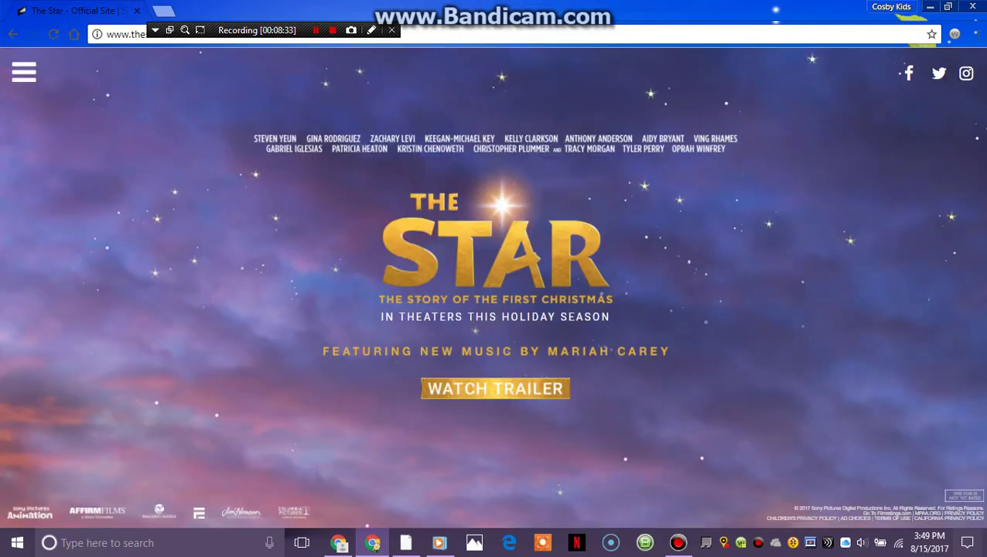
Open and close the site's menu, then open The Star Movie home page in a new tab
click(24, 72)
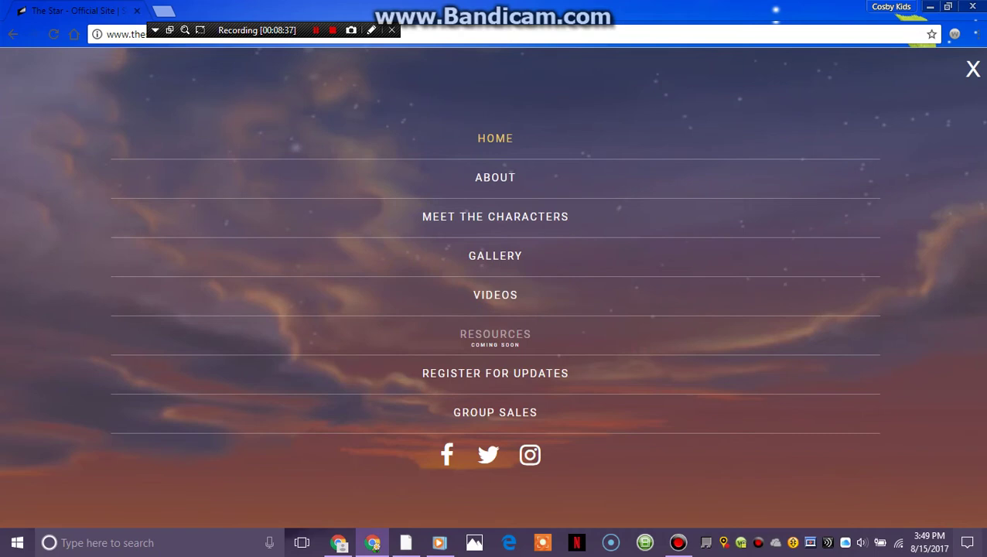
click(972, 69)
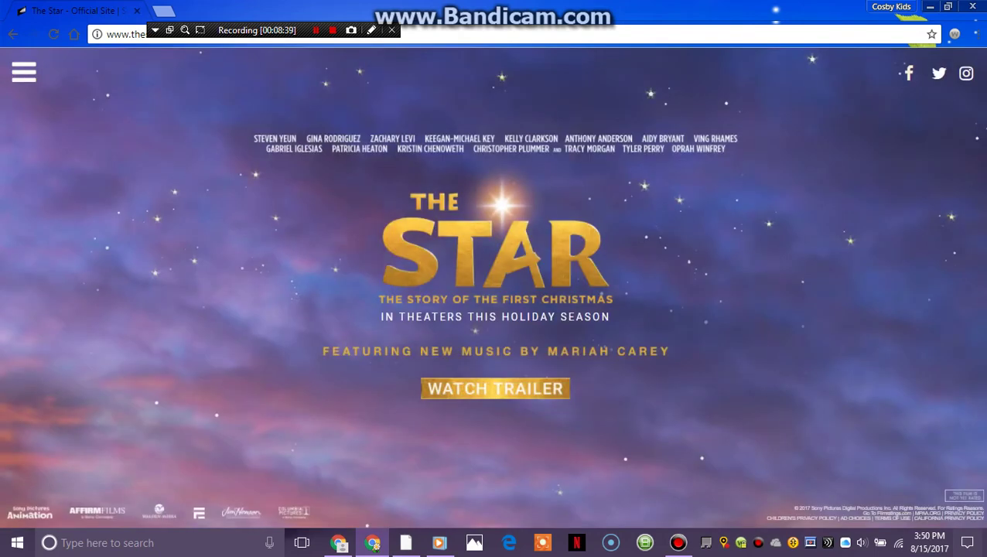
click(909, 72)
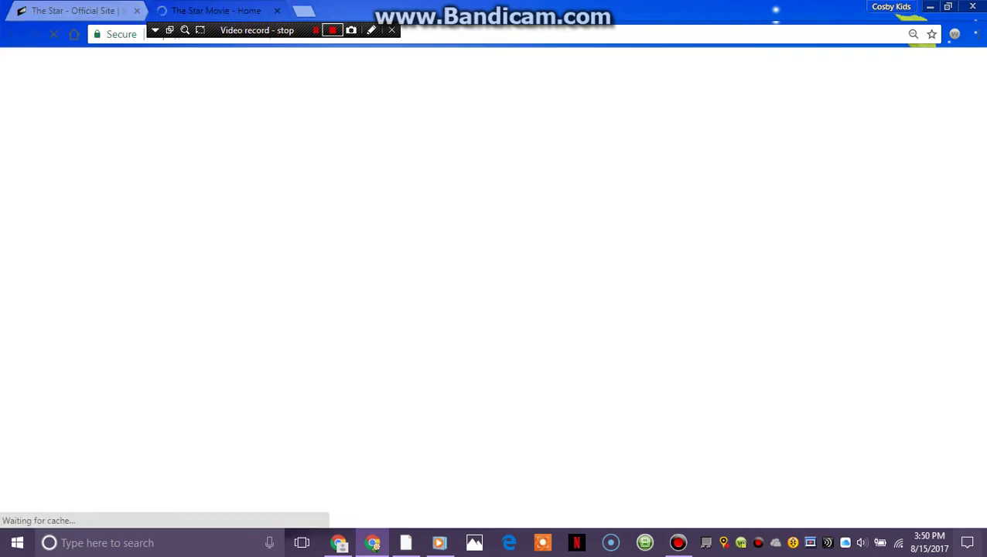